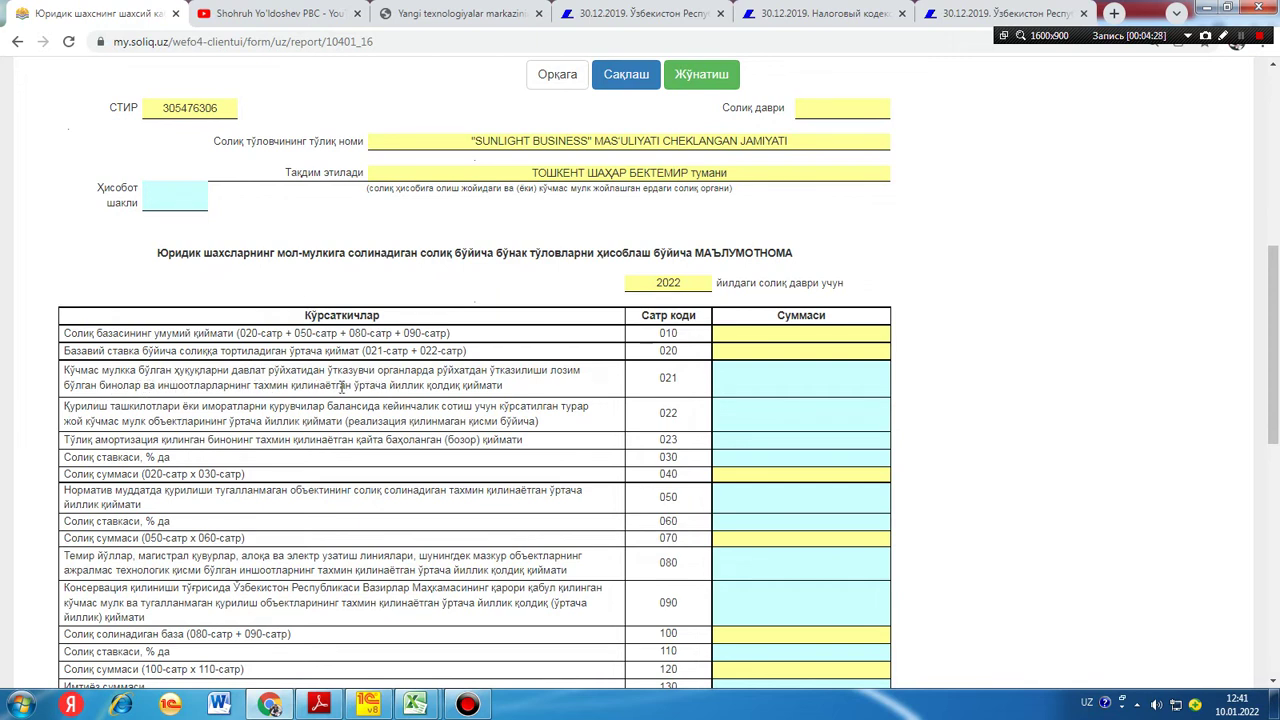
Step: Examine the average annual residual value wording in row 021 of the property tax report
{"action": "left_click_drag", "start_coordinate": [354, 385], "coordinate": [507, 391]}
{"action": "left_click", "coordinate": [381, 385]}
{"action": "left_click_drag", "start_coordinate": [352, 385], "coordinate": [516, 390]}
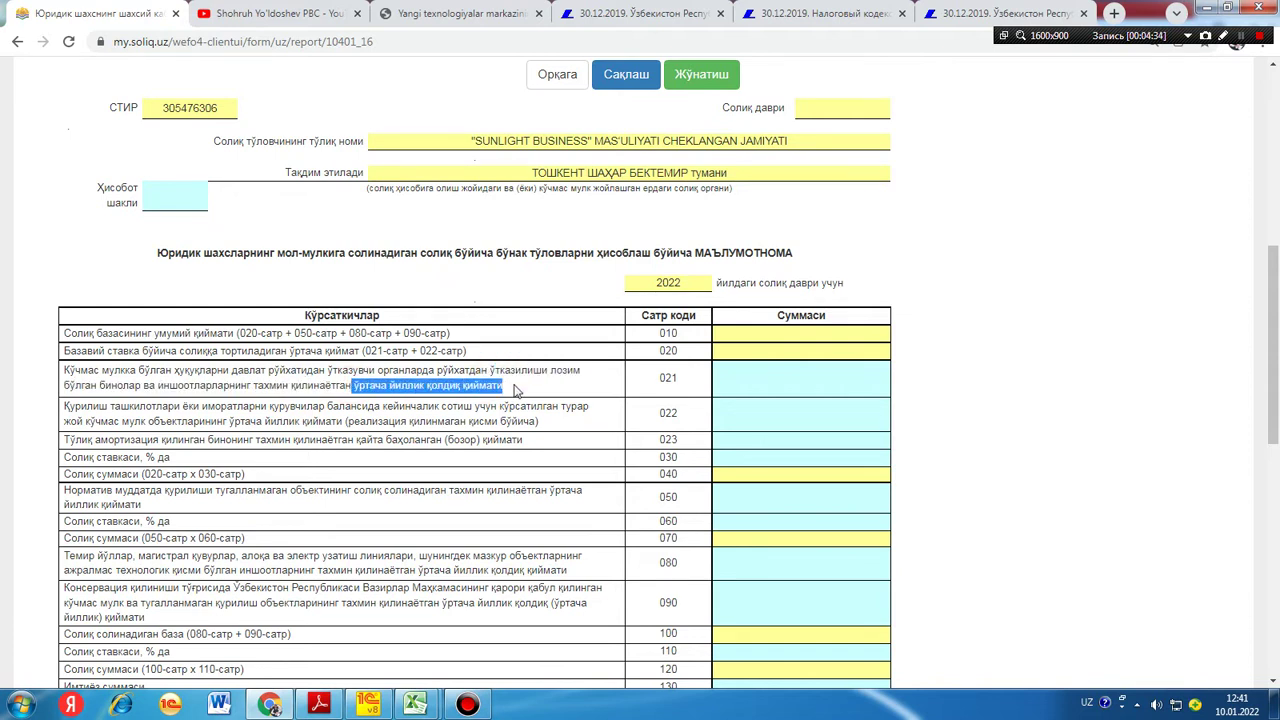
{"action": "left_click", "coordinate": [440, 392]}
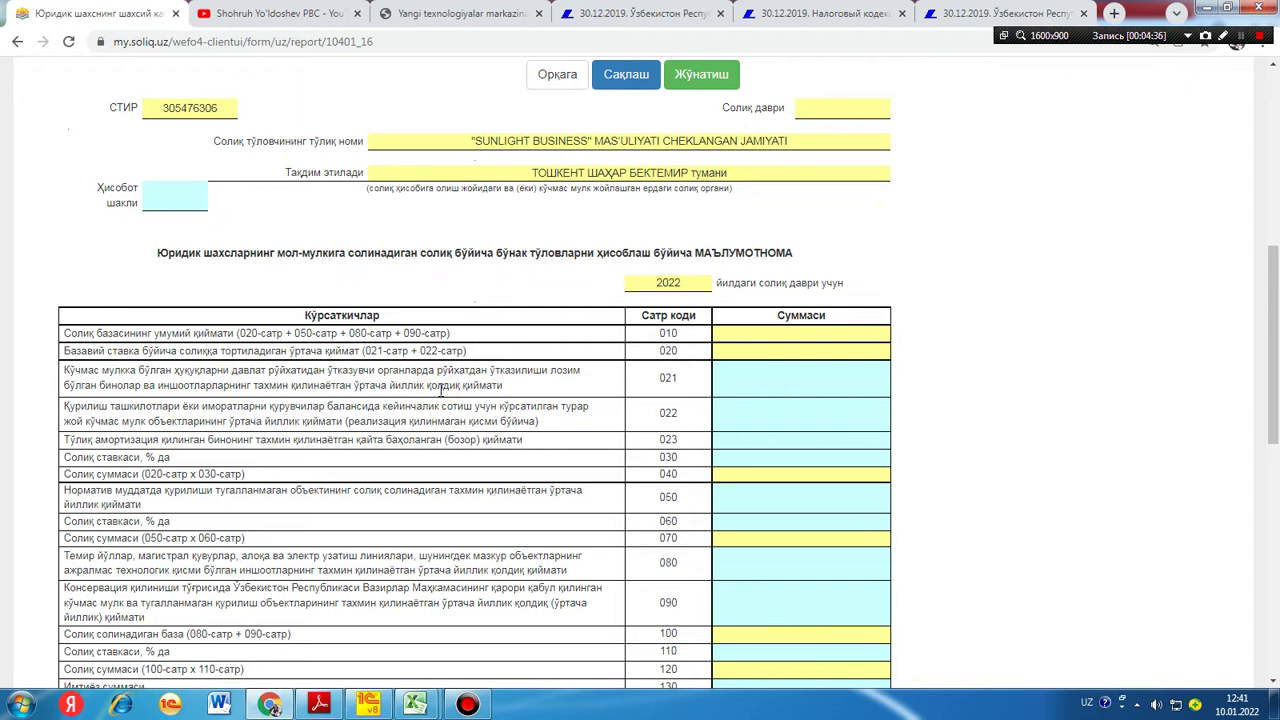
{"action": "left_click_drag", "start_coordinate": [354, 386], "coordinate": [510, 390]}
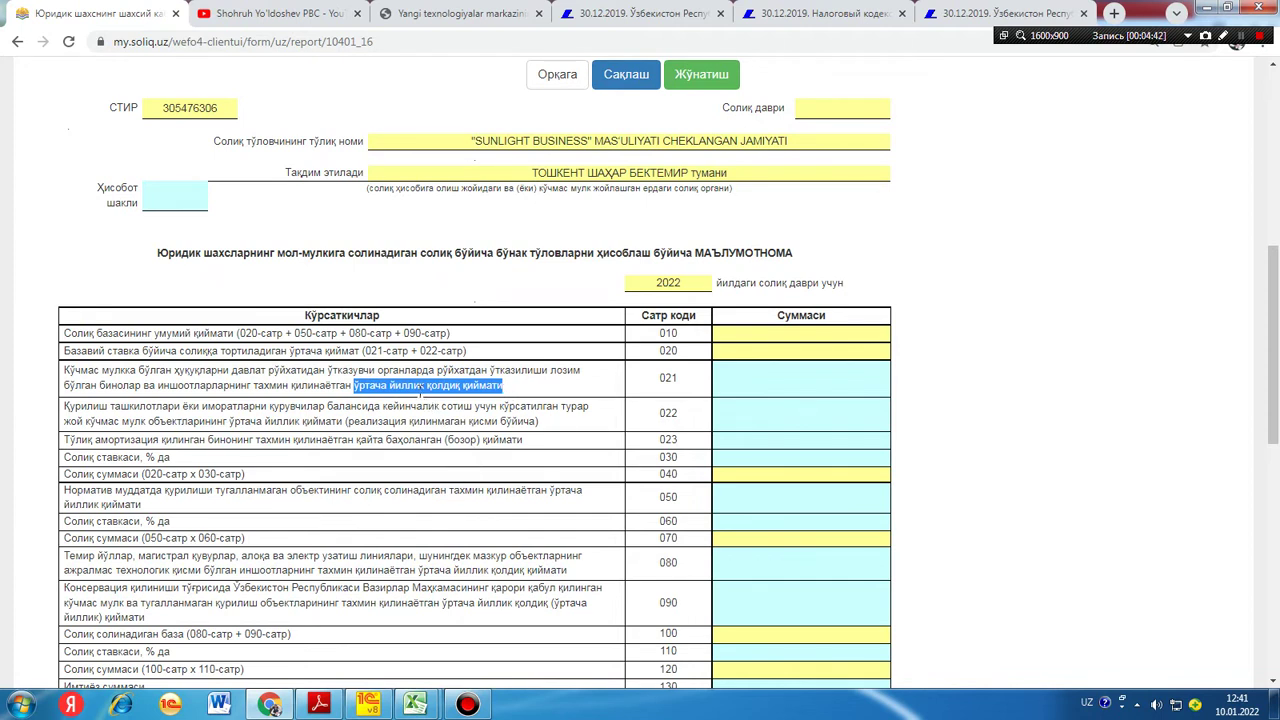
{"action": "left_click", "coordinate": [419, 392]}
{"action": "left_click_drag", "start_coordinate": [352, 386], "coordinate": [503, 389]}
Step: Switch to 1C and examine the 2021 trial balance figures for fixed assets (01) and depreciation (02)
{"action": "left_click", "coordinate": [370, 705]}
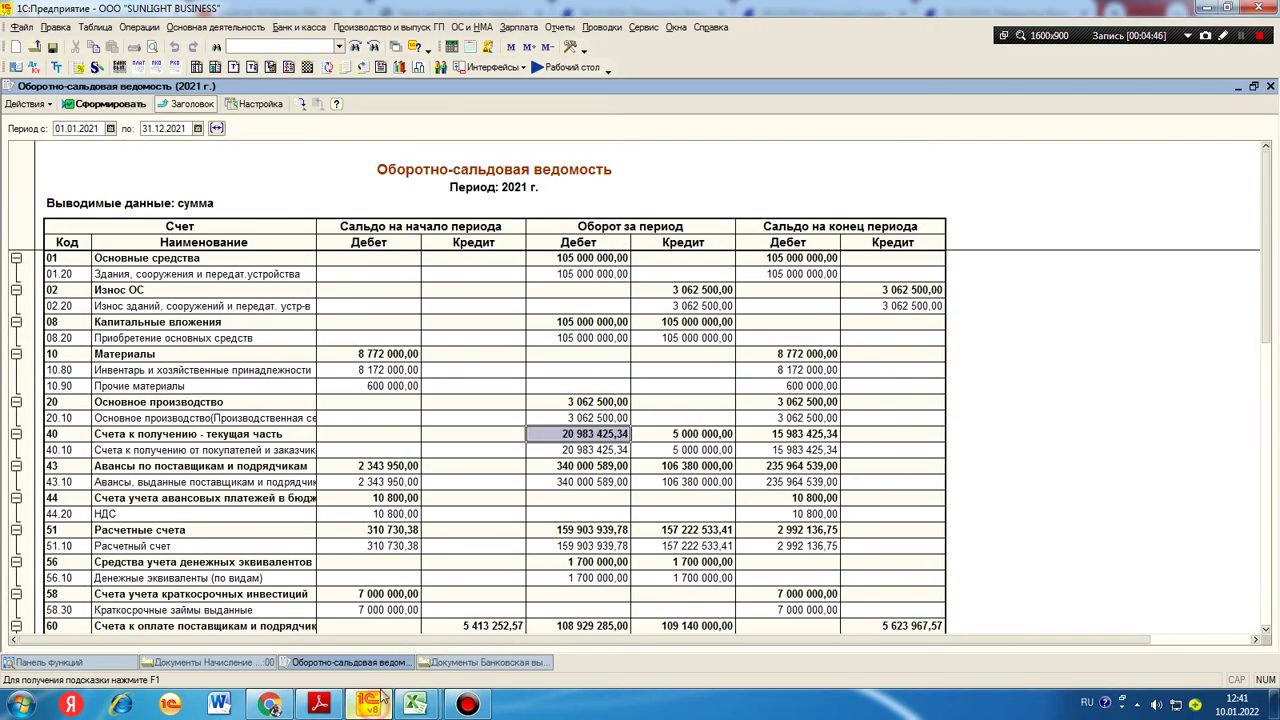
{"action": "left_click", "coordinate": [537, 353]}
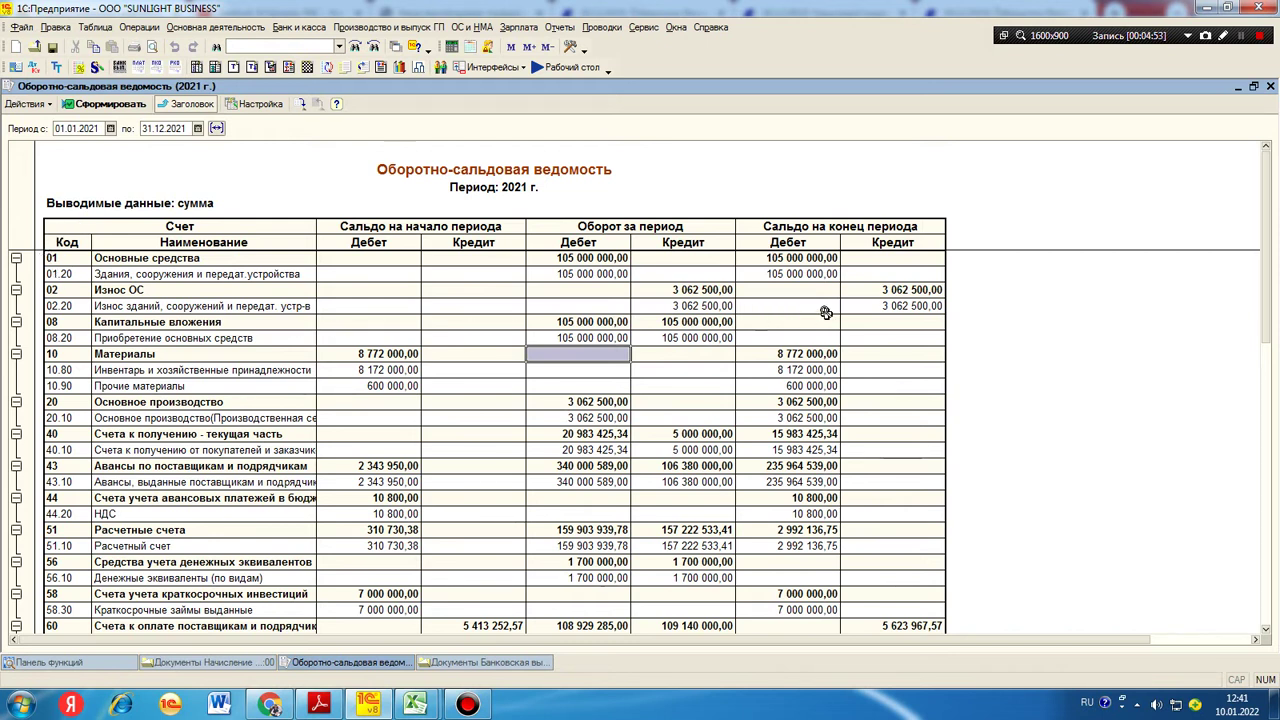
{"action": "left_click_drag", "start_coordinate": [76, 274], "coordinate": [822, 260]}
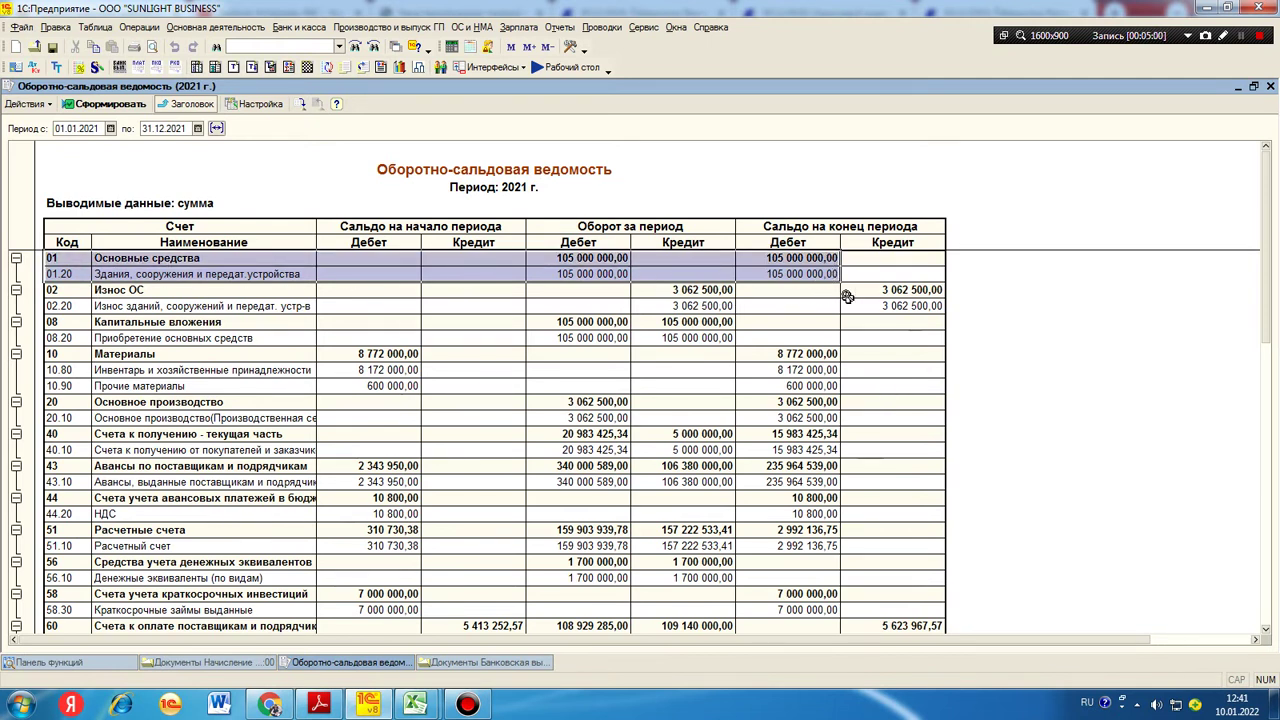
{"action": "left_click_drag", "start_coordinate": [893, 289], "coordinate": [903, 305]}
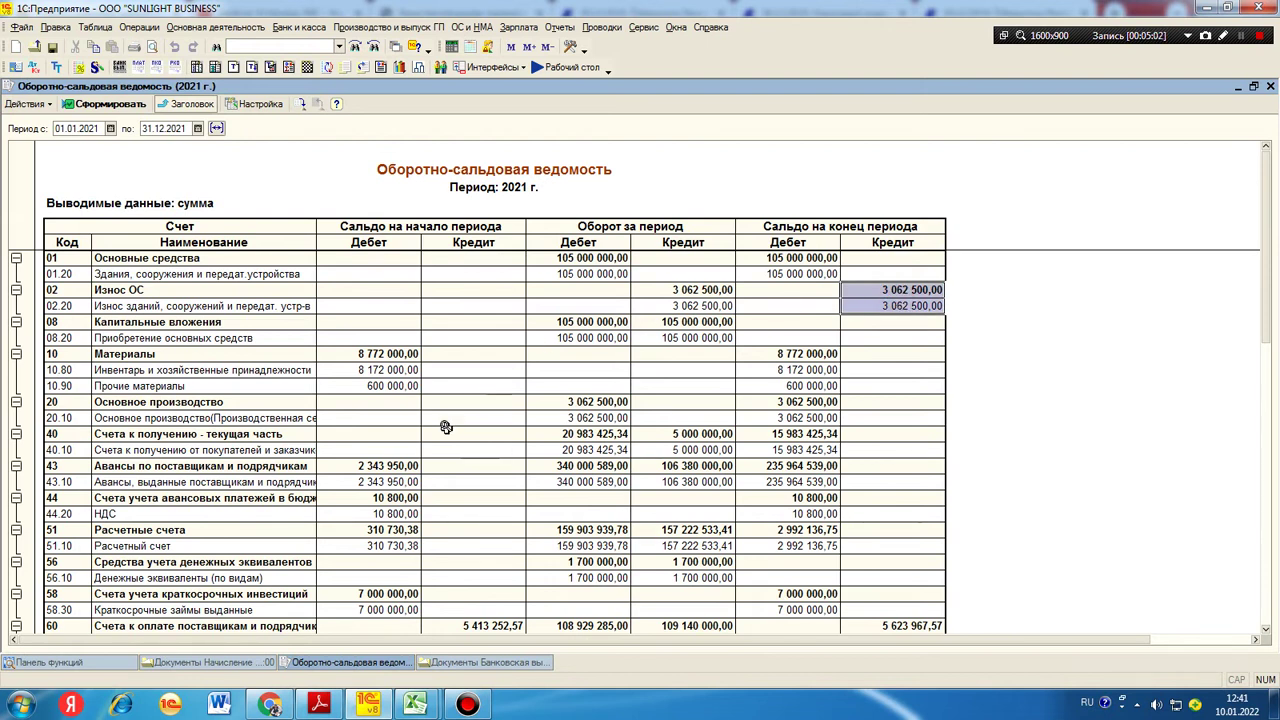
Step: Open the fixed asset depreciation document dated 31.12.2021 from the depreciation journal
{"action": "left_click", "coordinate": [157, 664]}
{"action": "left_click", "coordinate": [316, 352]}
{"action": "left_click", "coordinate": [74, 663]}
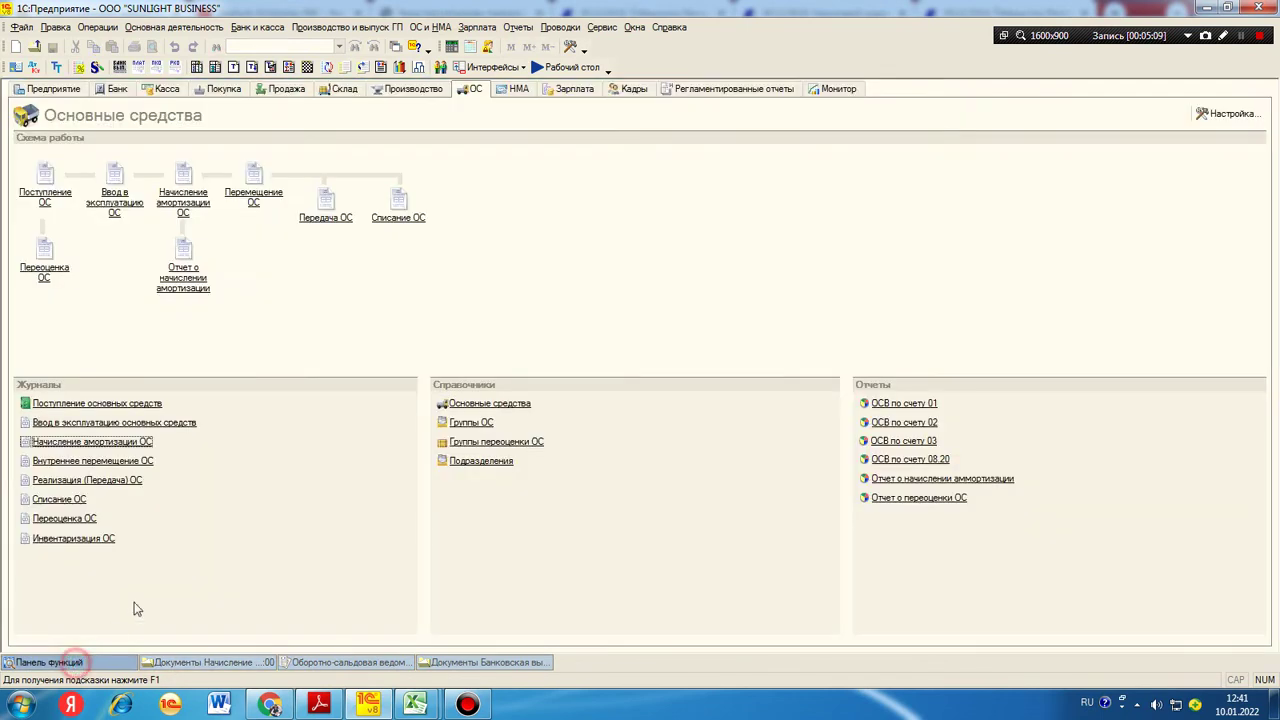
{"action": "left_click", "coordinate": [89, 445]}
{"action": "left_click", "coordinate": [136, 257]}
{"action": "double_click", "coordinate": [98, 218]}
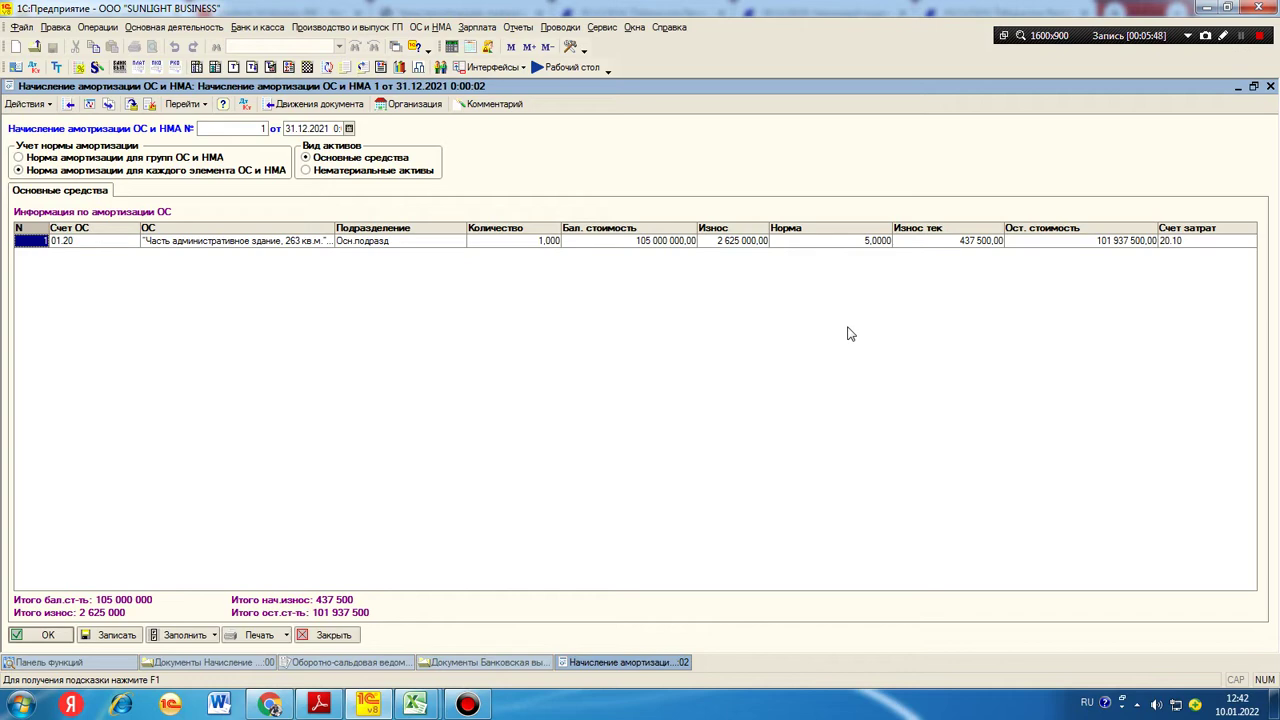
Step: Switch to the Книга1 workbook in Excel and clear the month 2 to 12 figures in B3:E13
{"action": "left_click", "coordinate": [428, 707]}
{"action": "left_click", "coordinate": [505, 600]}
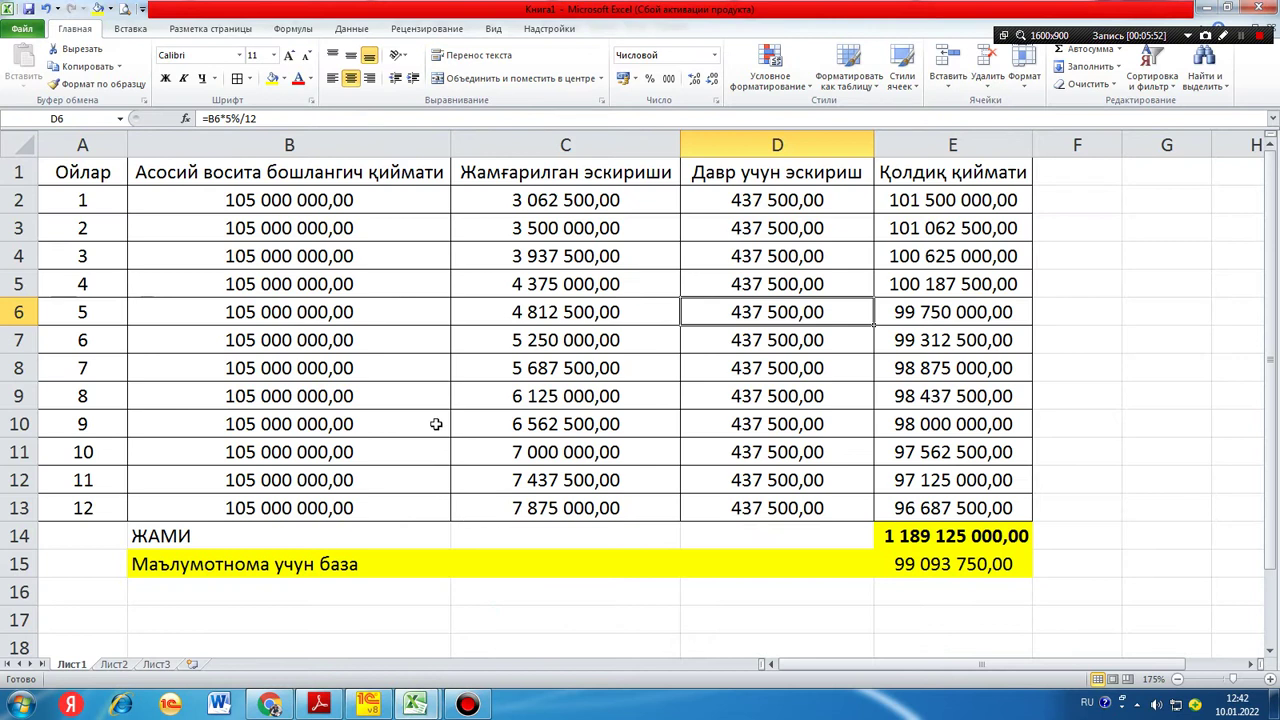
{"action": "left_click_drag", "start_coordinate": [207, 231], "coordinate": [915, 505]}
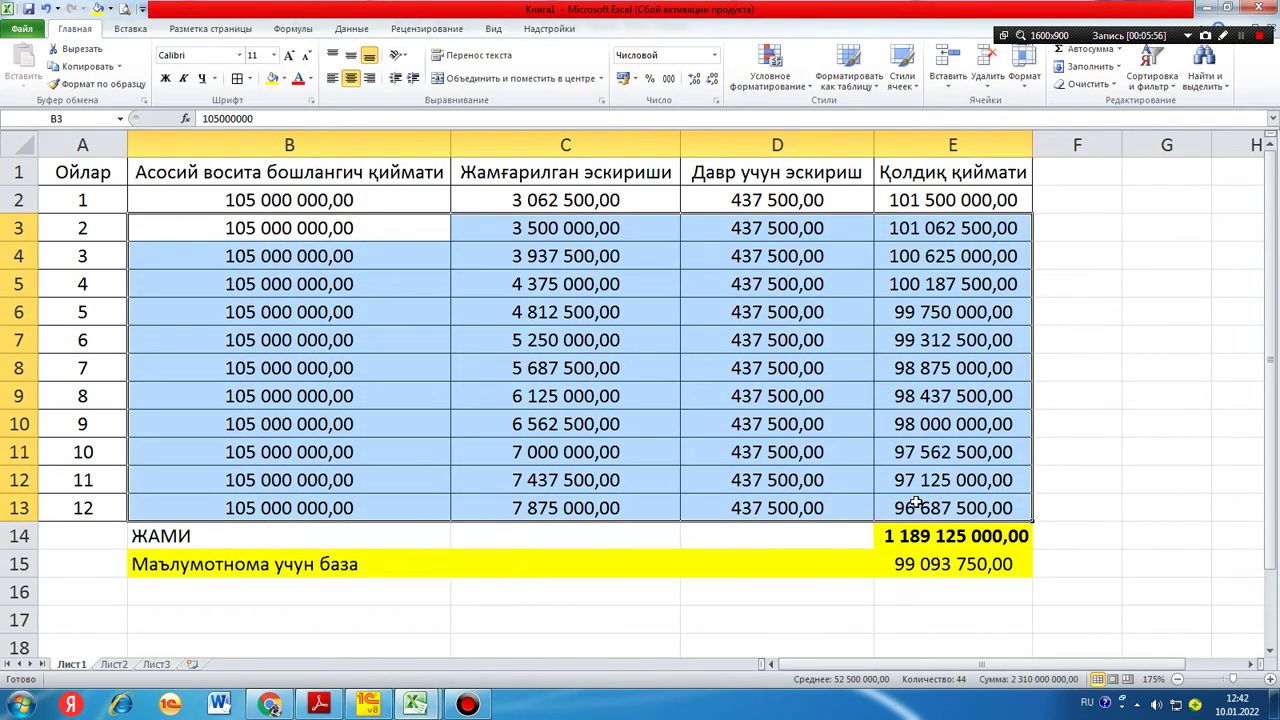
{"action": "key", "text": "Delete"}
{"action": "left_click", "coordinate": [800, 369]}
Step: Clear the month 1 accumulated depreciation, period depreciation and residual value in C2:E2
{"action": "left_click", "coordinate": [647, 200]}
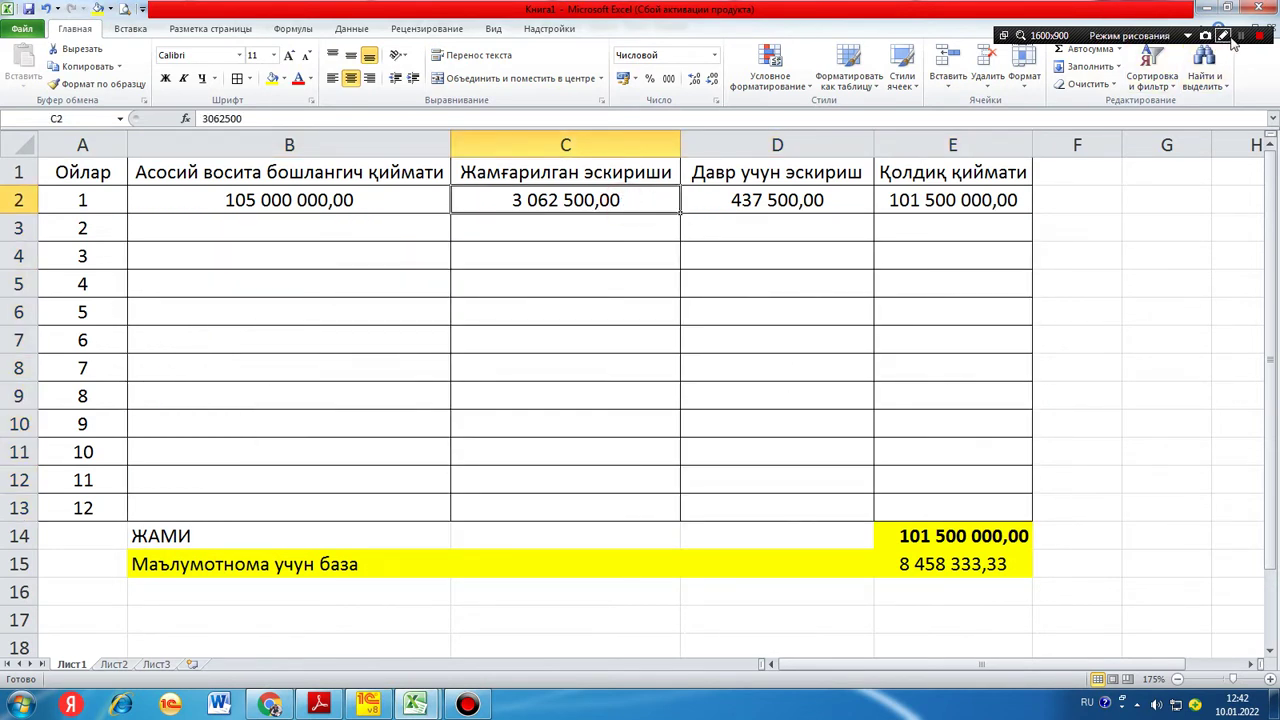
{"action": "left_click", "coordinate": [580, 197]}
{"action": "left_click_drag", "start_coordinate": [595, 200], "coordinate": [900, 200]}
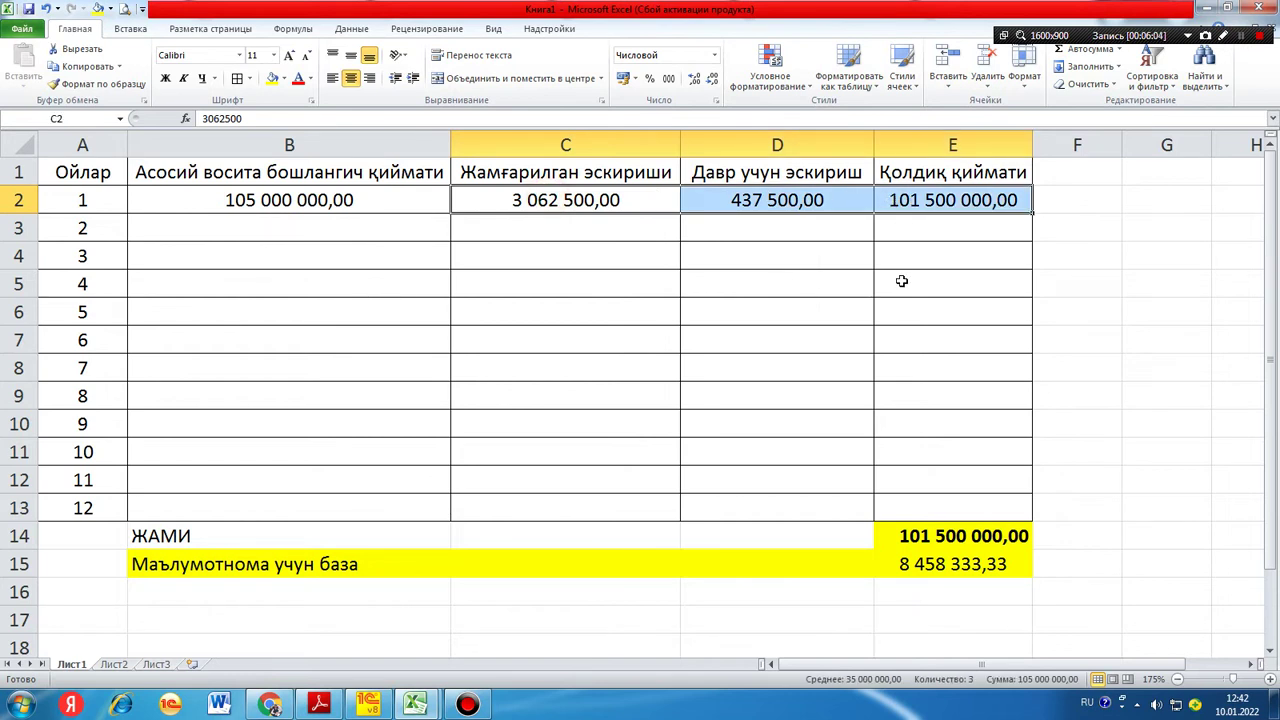
{"action": "key", "text": "Delete"}
{"action": "left_click", "coordinate": [795, 284]}
{"action": "left_click", "coordinate": [478, 284]}
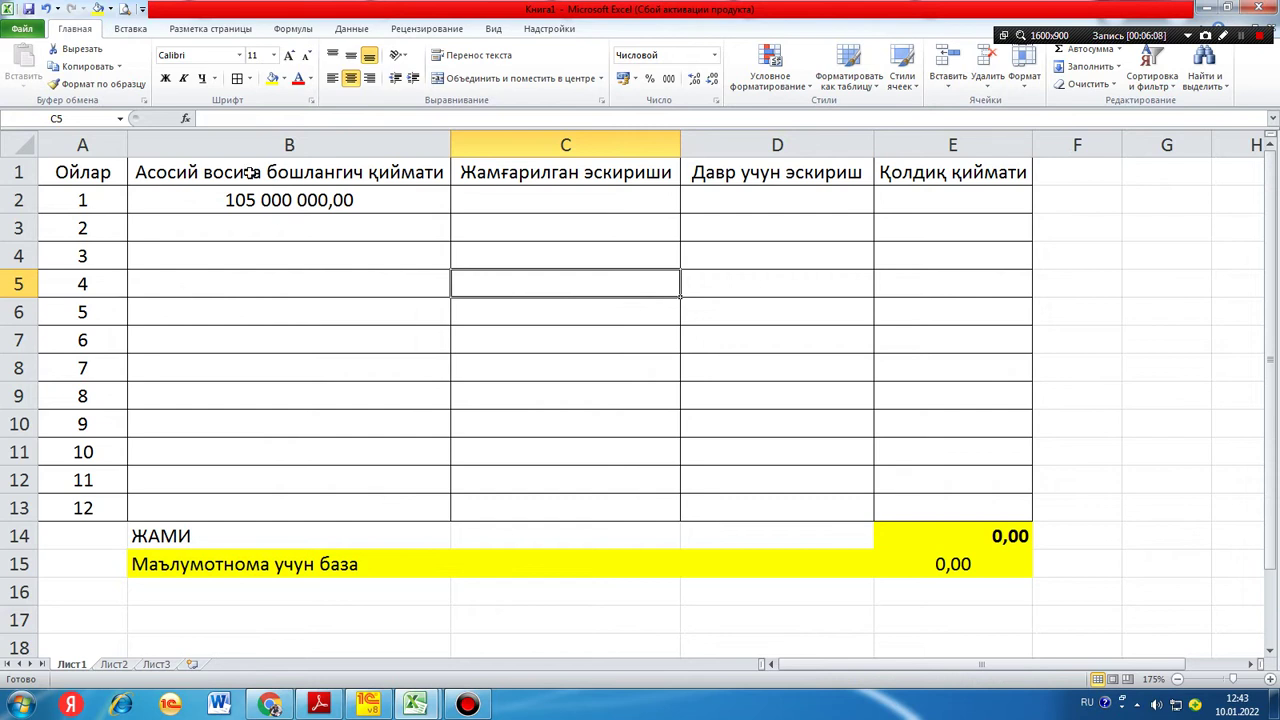
Step: Review the column headings for accumulated depreciation, period depreciation and residual value in C1:E1
{"action": "left_click", "coordinate": [580, 172]}
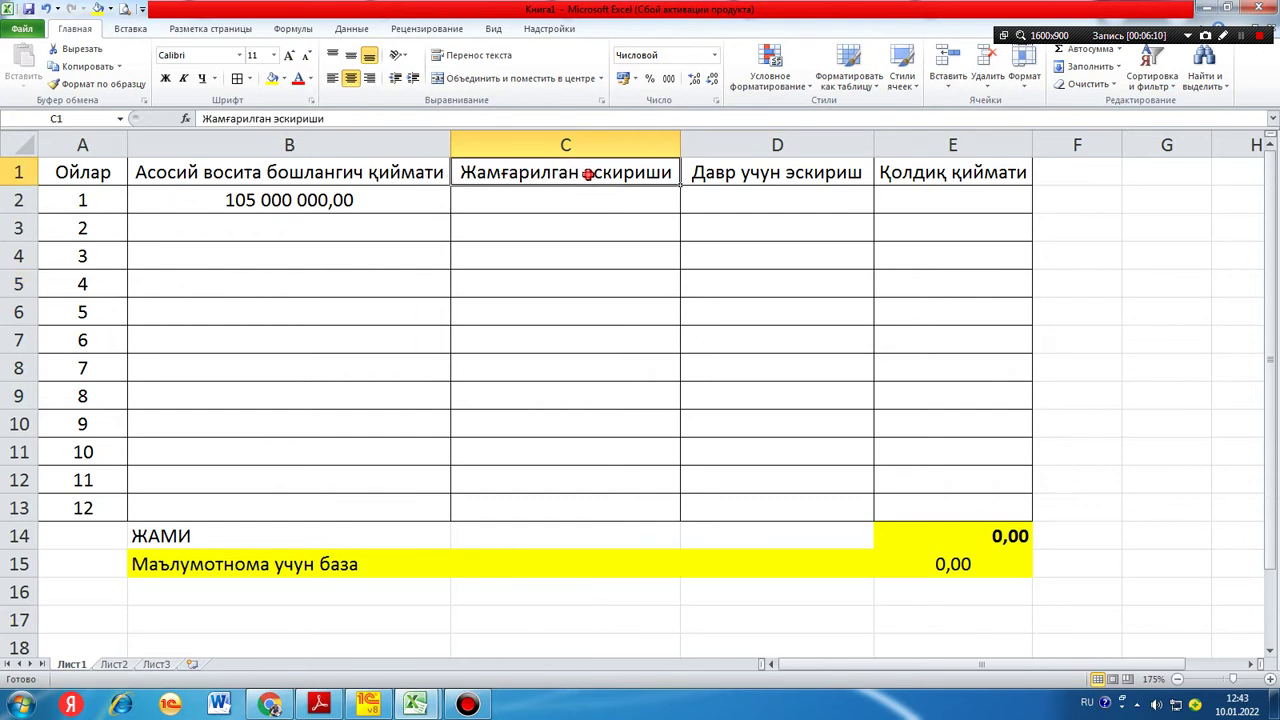
{"action": "left_click", "coordinate": [764, 173]}
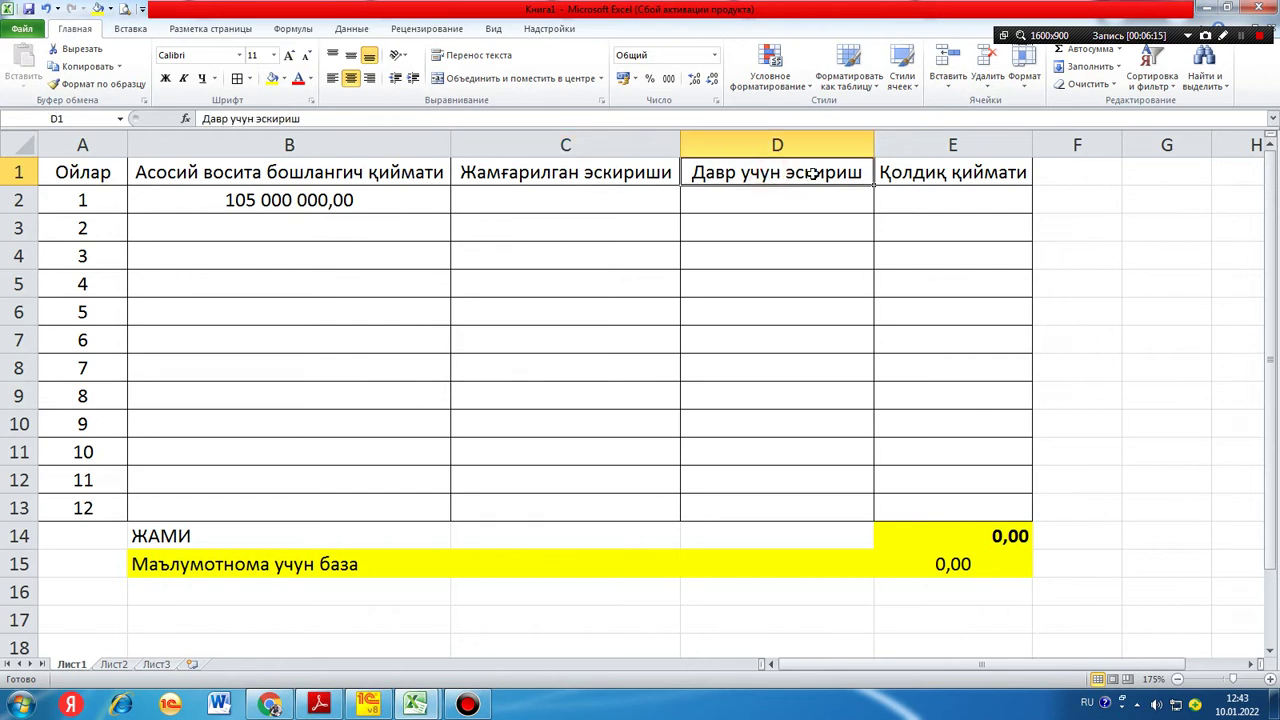
{"action": "left_click", "coordinate": [946, 173]}
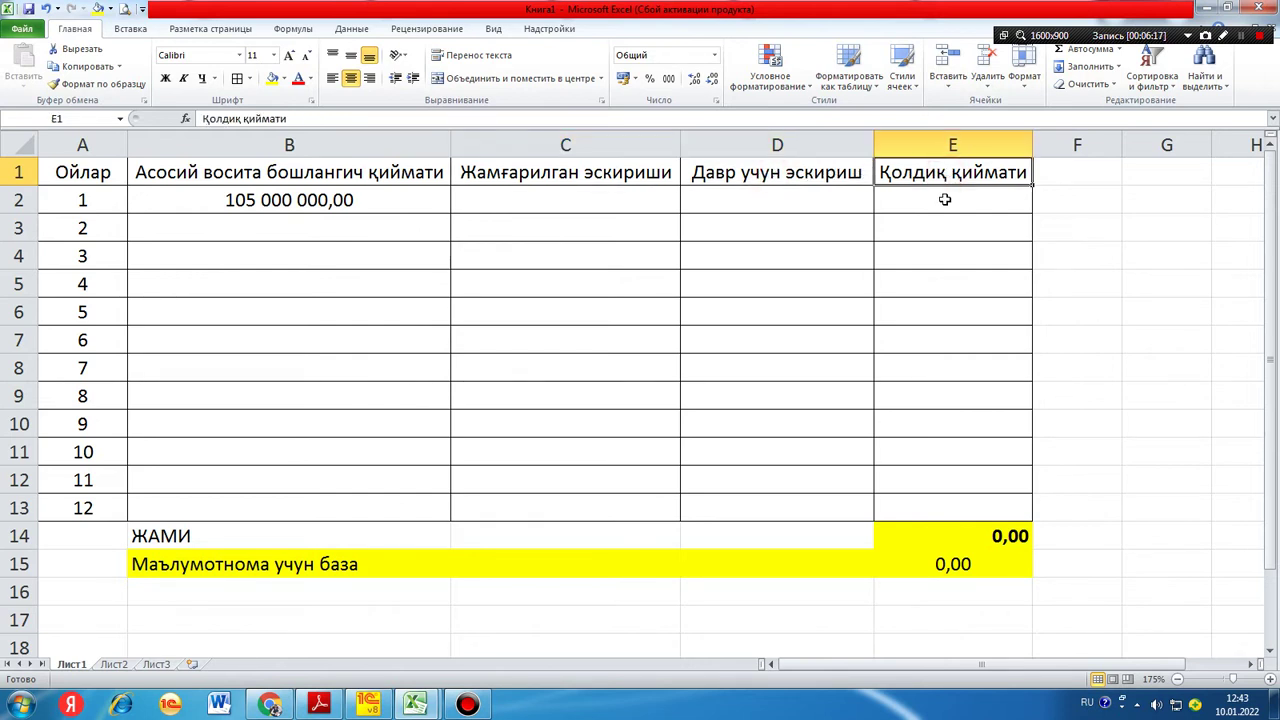
Step: Switch to 1C, subtract 101 937 500 from 105 000 000 in the calculator and copy the result
{"action": "left_click", "coordinate": [551, 198]}
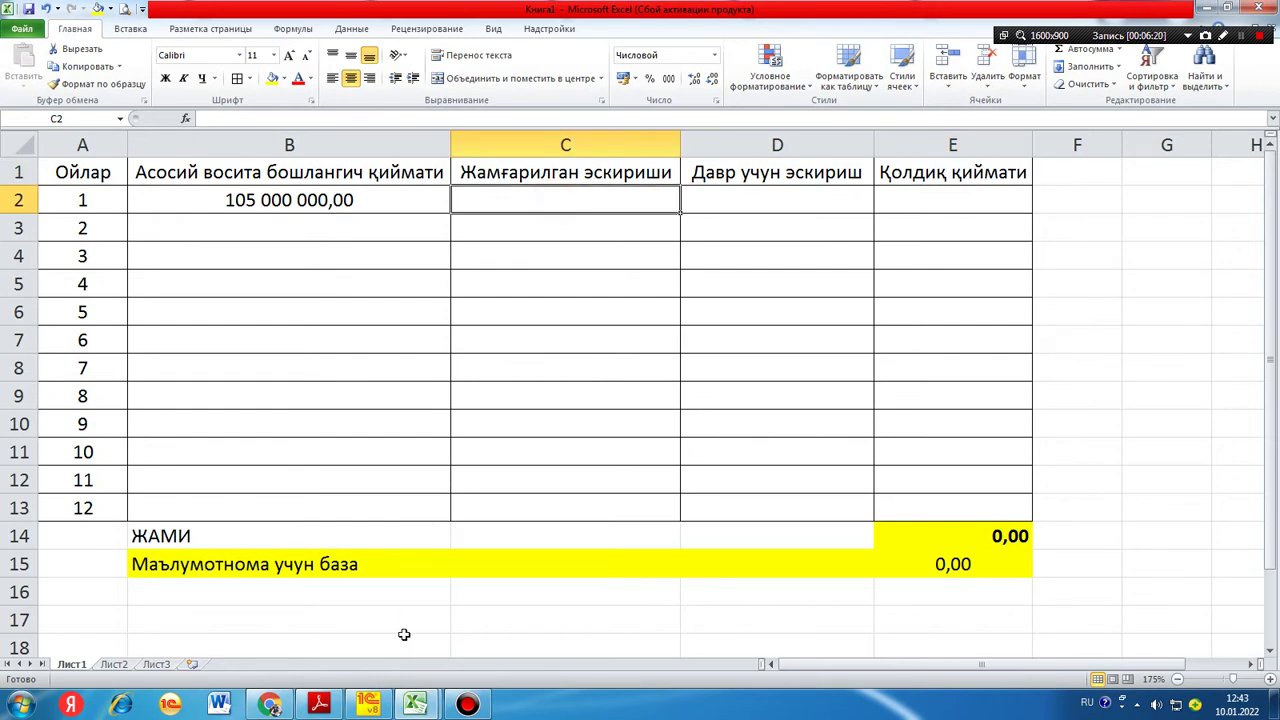
{"action": "left_click", "coordinate": [368, 705]}
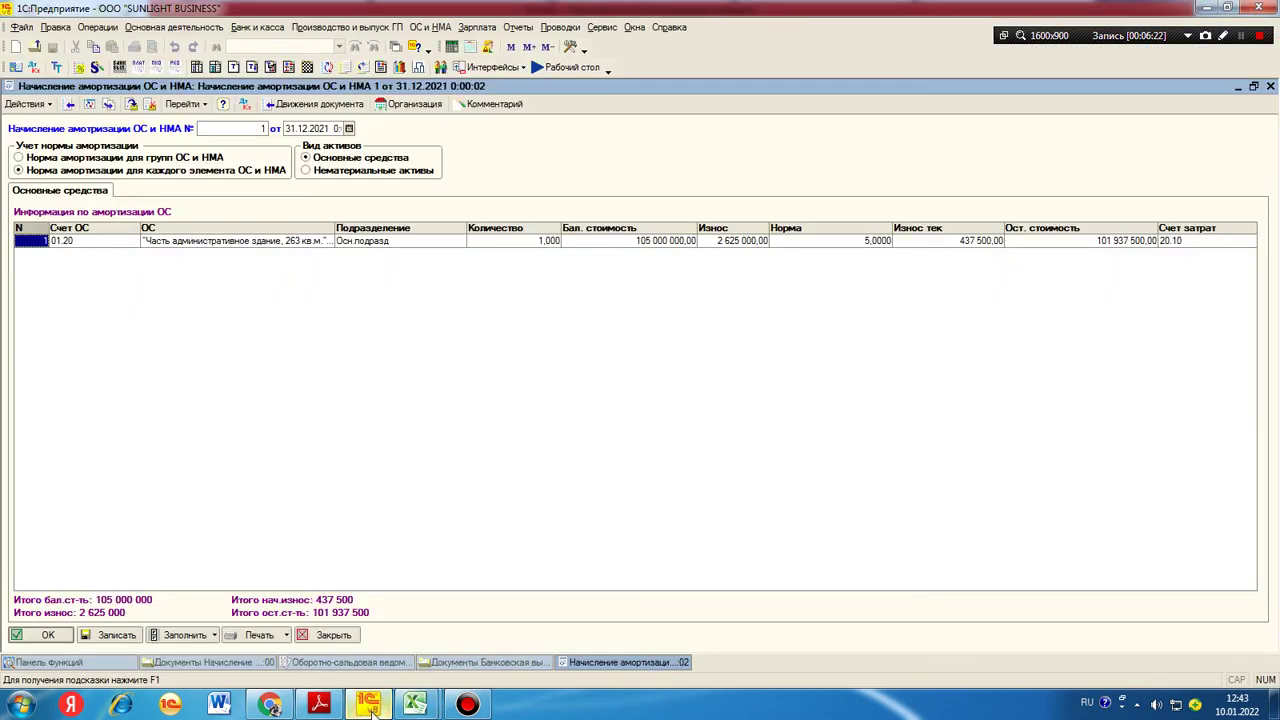
{"action": "left_click", "coordinate": [451, 47]}
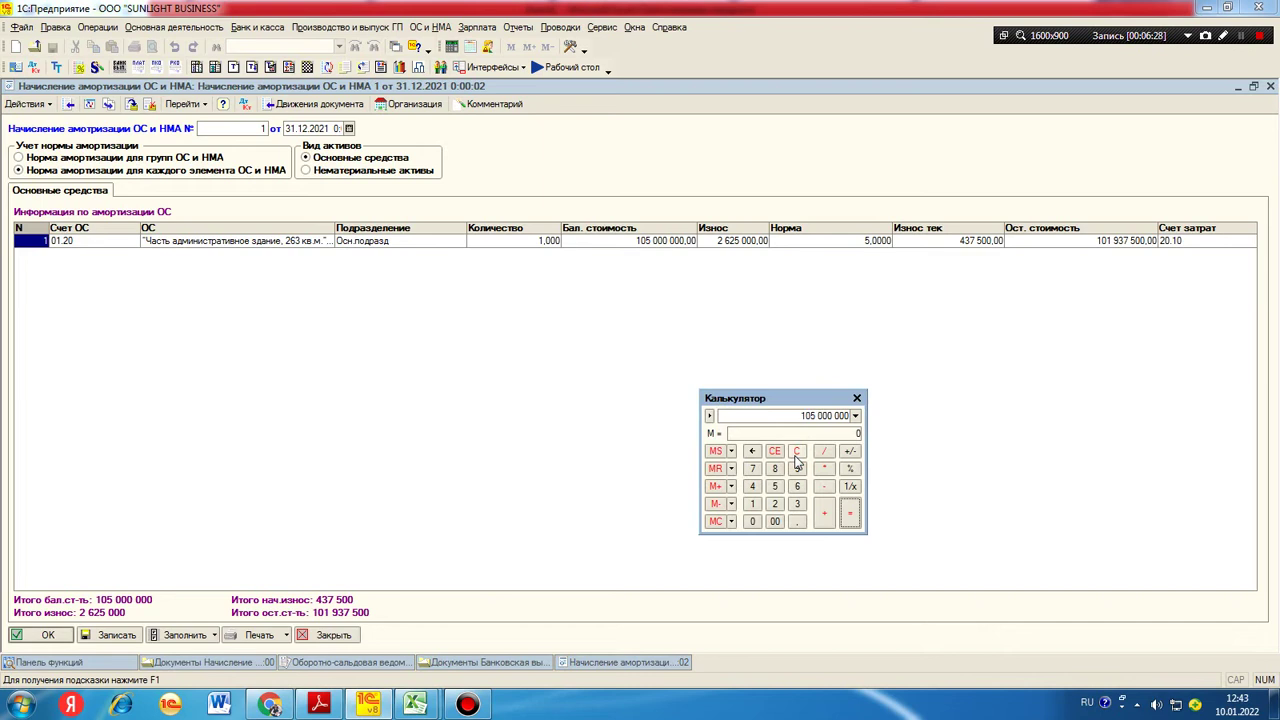
{"action": "type", "text": "101 937 500"}
{"action": "key", "text": "Return"}
{"action": "left_click_drag", "start_coordinate": [808, 398], "coordinate": [848, 370]}
{"action": "key", "text": "ctrl+c"}
{"action": "key", "text": "ctrl+m"}
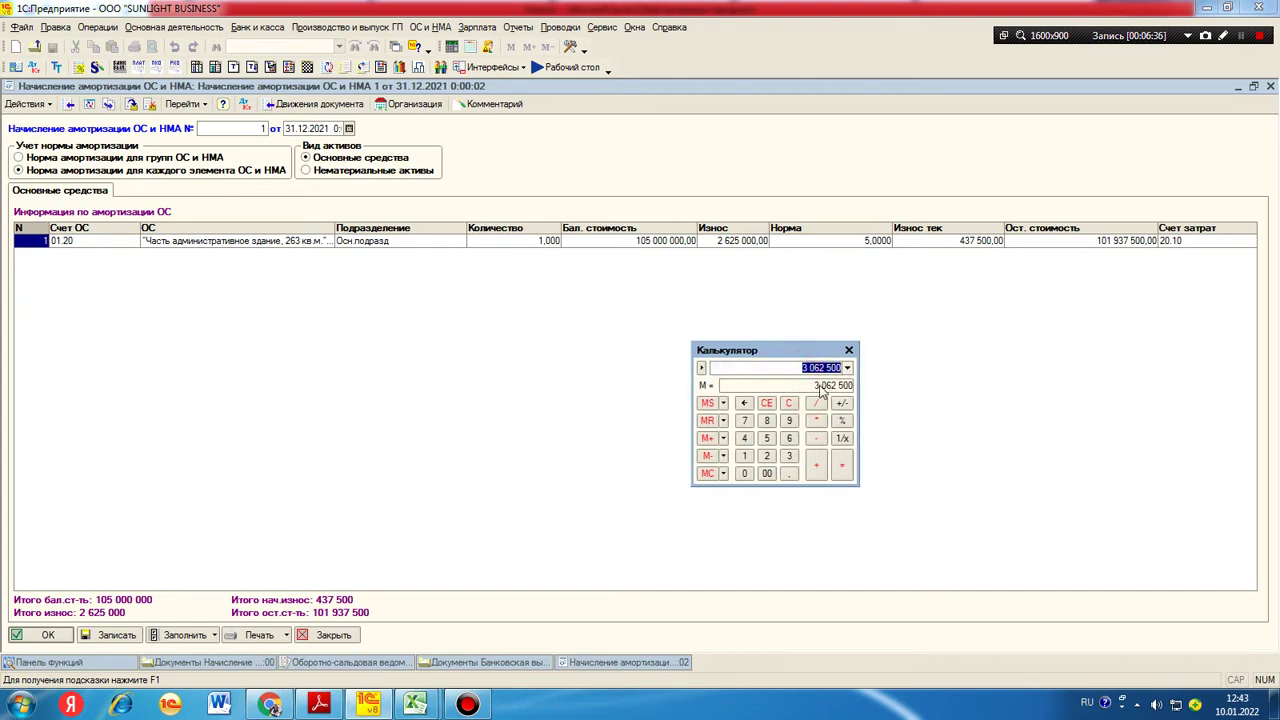
Step: Switch to Книга1 in Excel, paste the copied amount into C2 and remove its spaces so it reads 3062500
{"action": "mouse_move", "coordinate": [416, 704]}
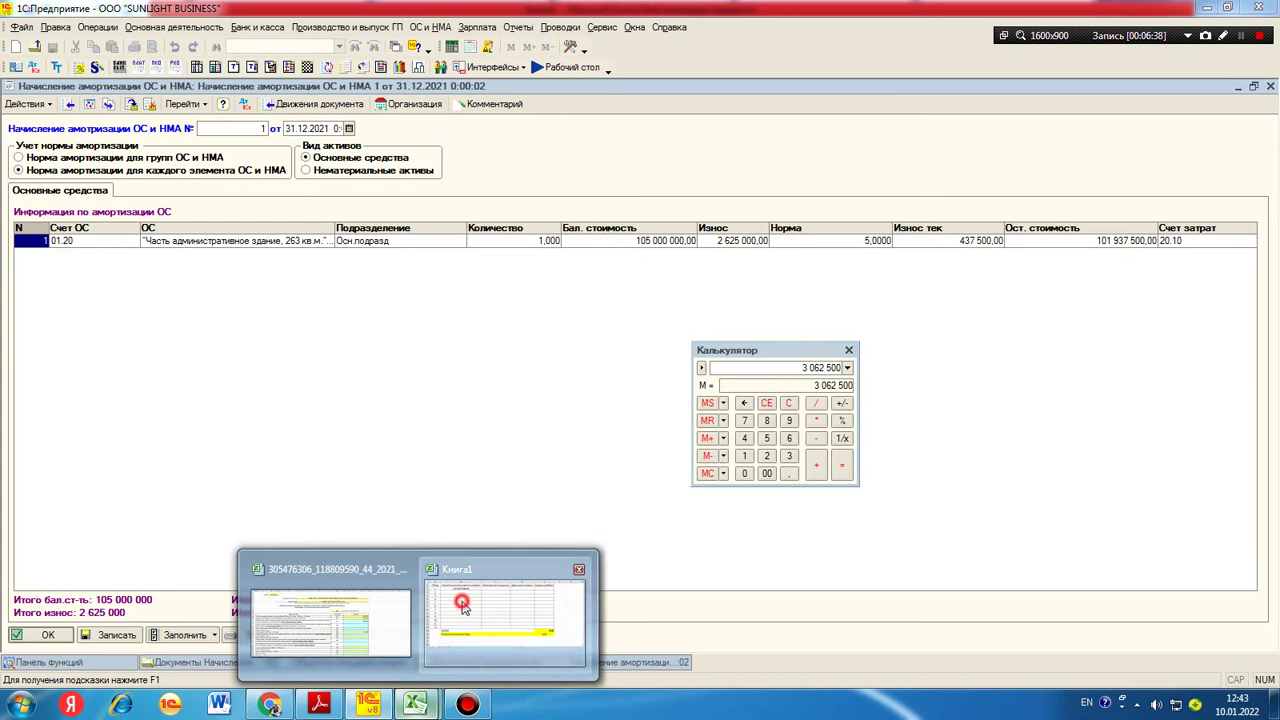
{"action": "left_click", "coordinate": [457, 637]}
{"action": "double_click", "coordinate": [562, 202]}
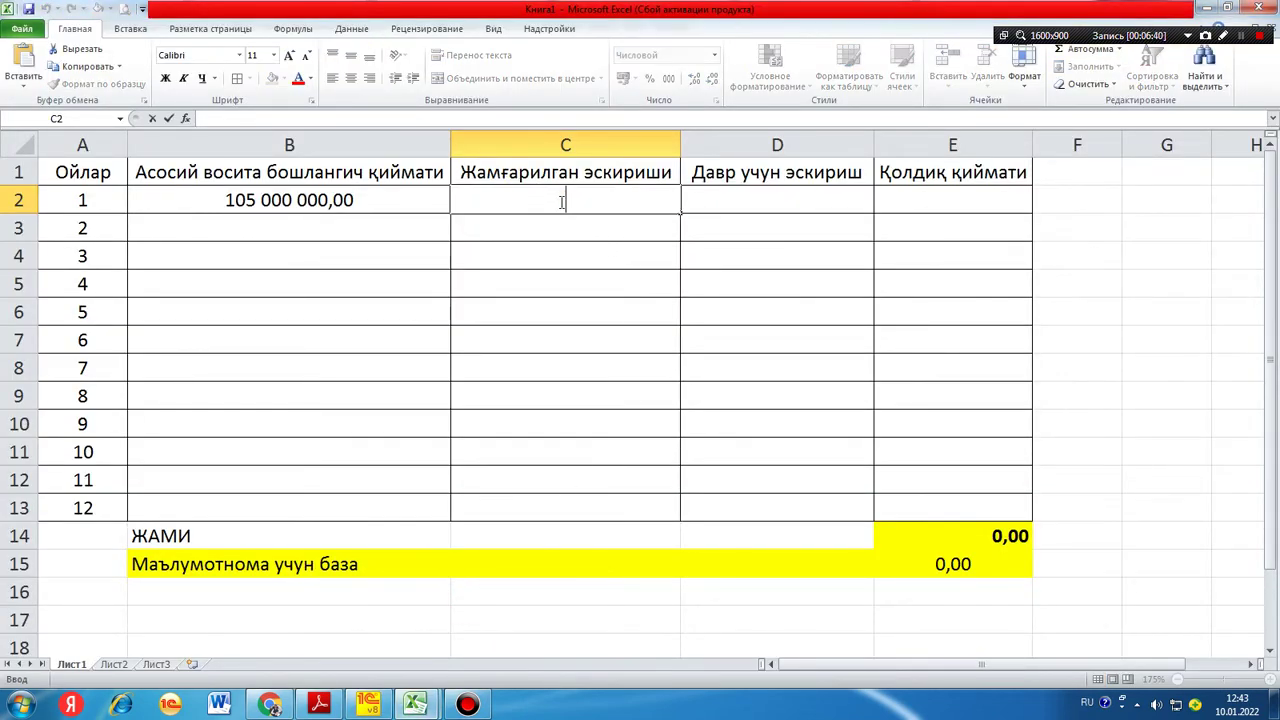
{"action": "key", "text": "ctrl+v"}
{"action": "left_click", "coordinate": [534, 199]}
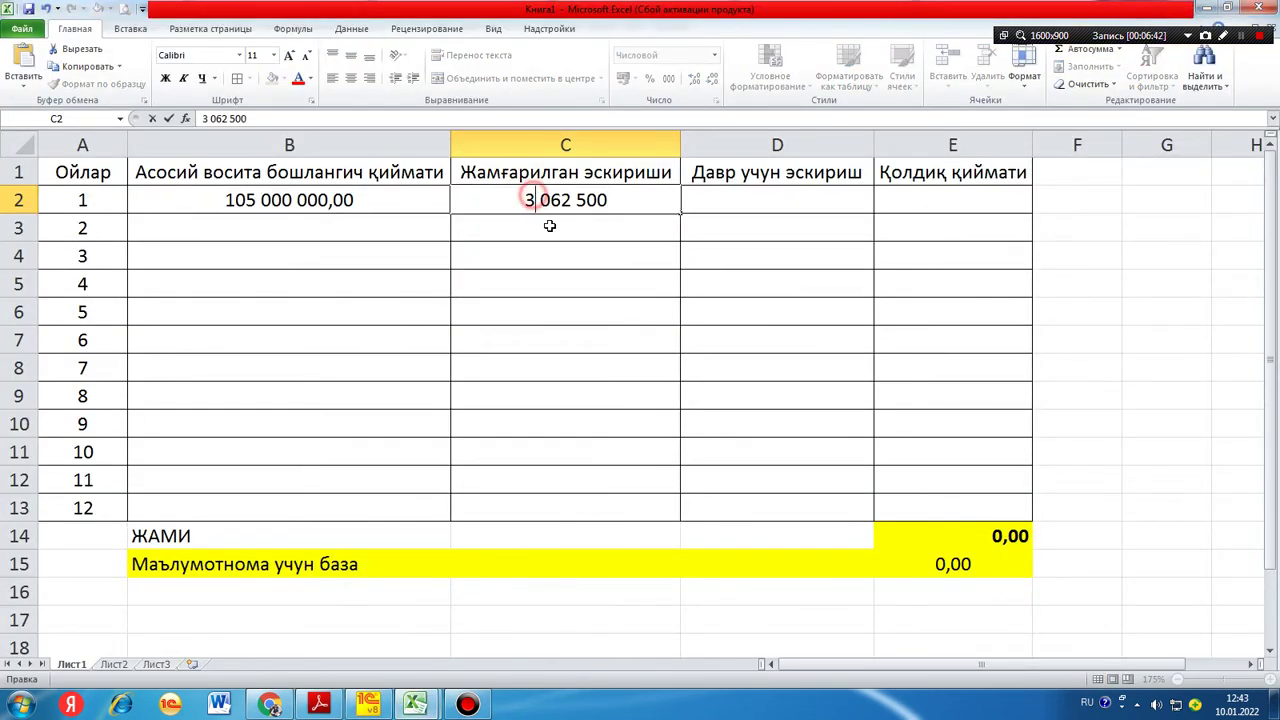
{"action": "key", "text": "BackSpace"}
{"action": "key", "text": "Right"}
{"action": "key", "text": "BackSpace"}
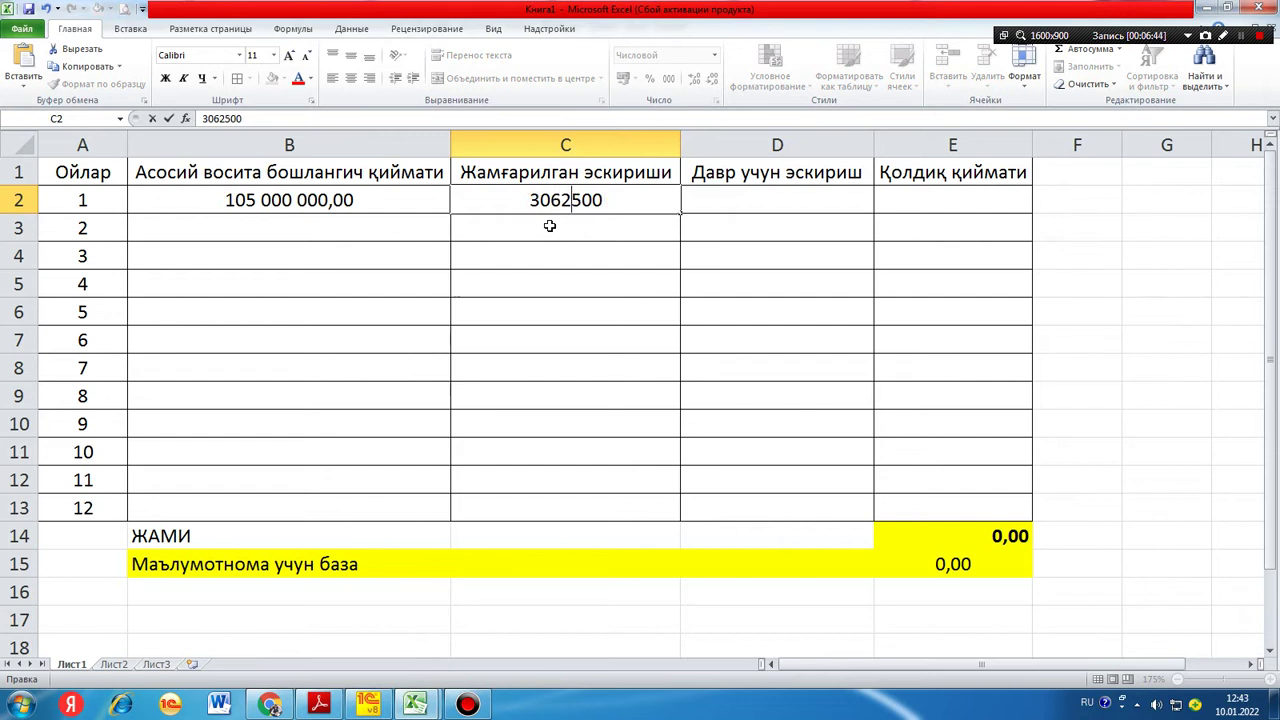
{"action": "key", "text": "Return"}
Step: Enter the formula =B2*5%/12 in D2 for the month 1 depreciation
{"action": "key", "text": "Up"}
{"action": "key", "text": "Right"}
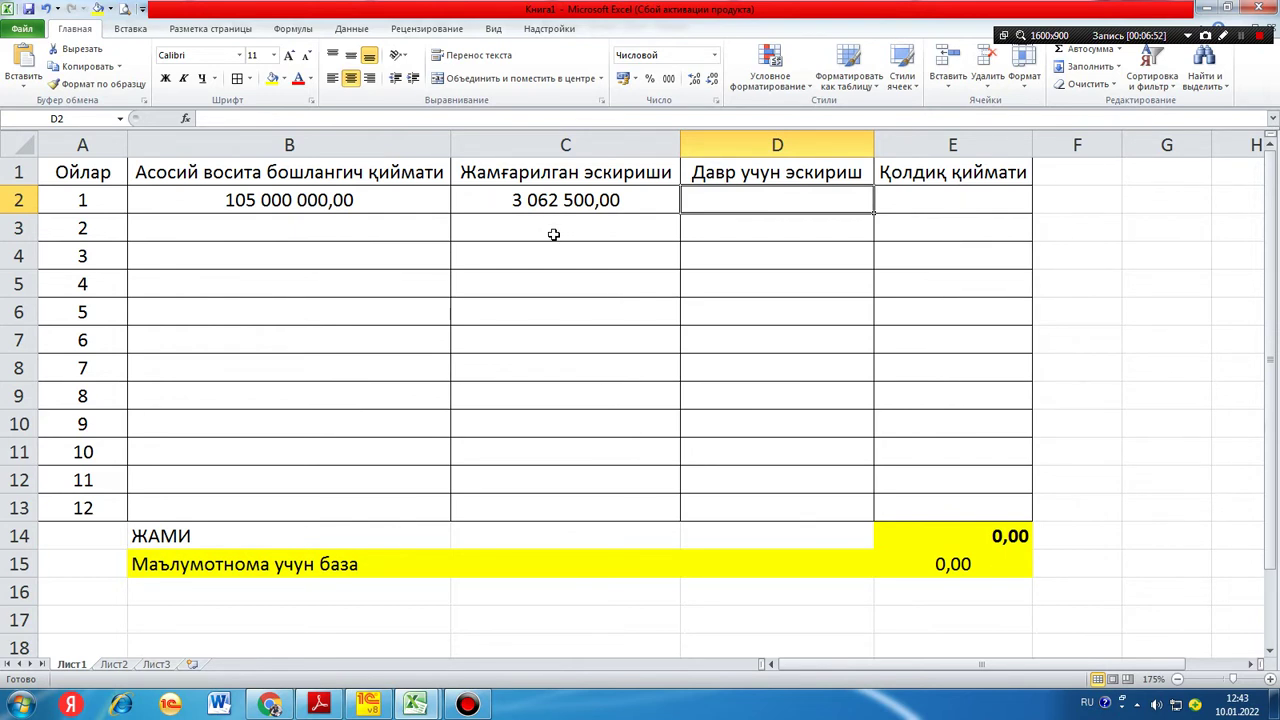
{"action": "type", "text": "="}
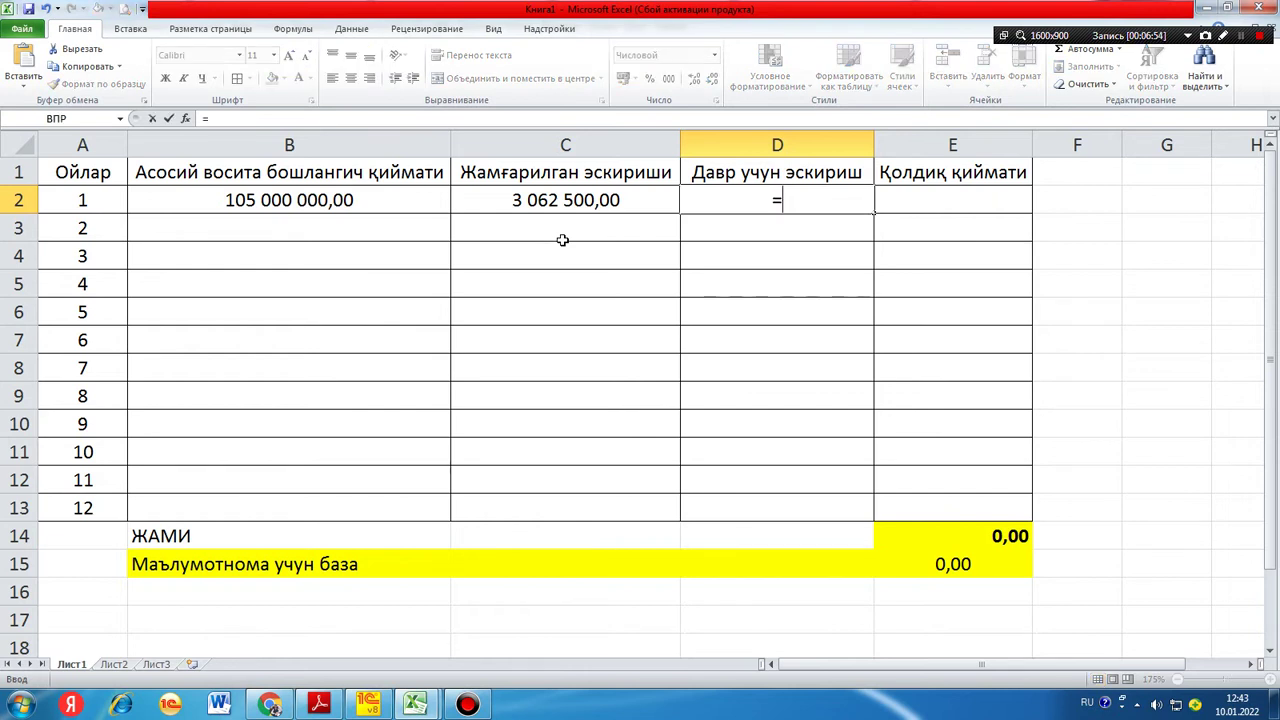
{"action": "key", "text": "Left"}
{"action": "key", "text": "Left"}
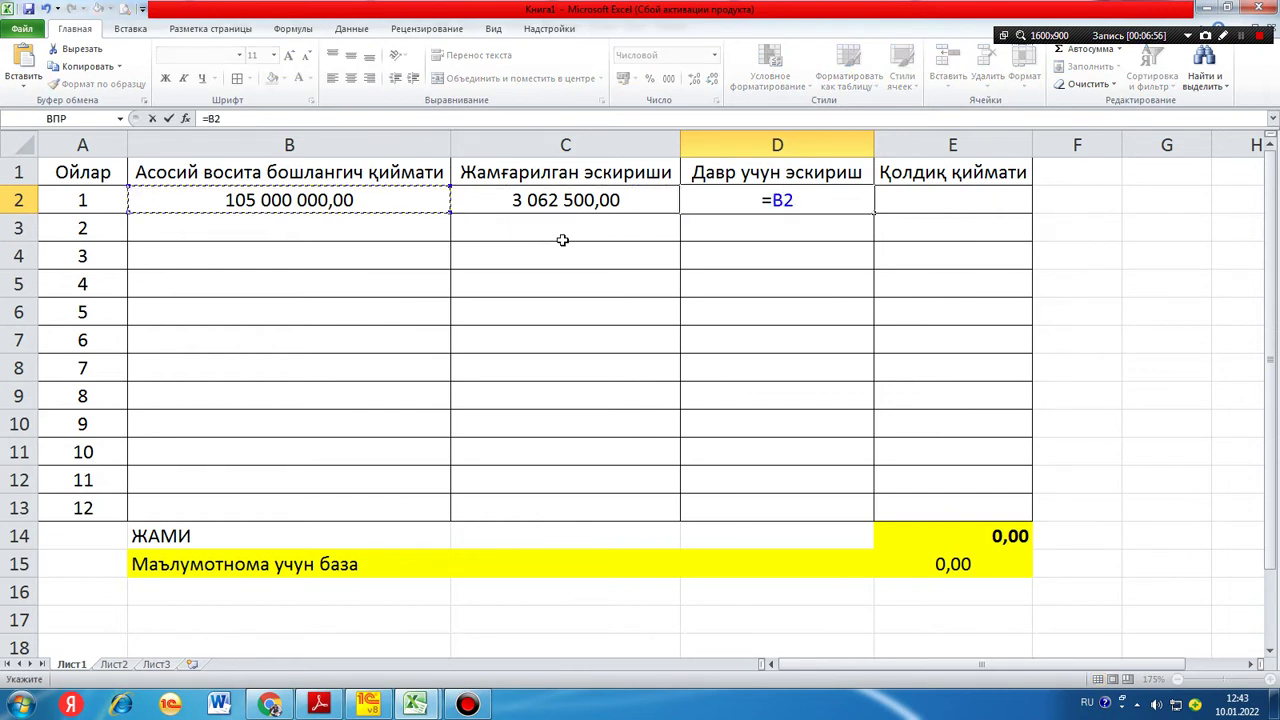
{"action": "type", "text": "*5%"}
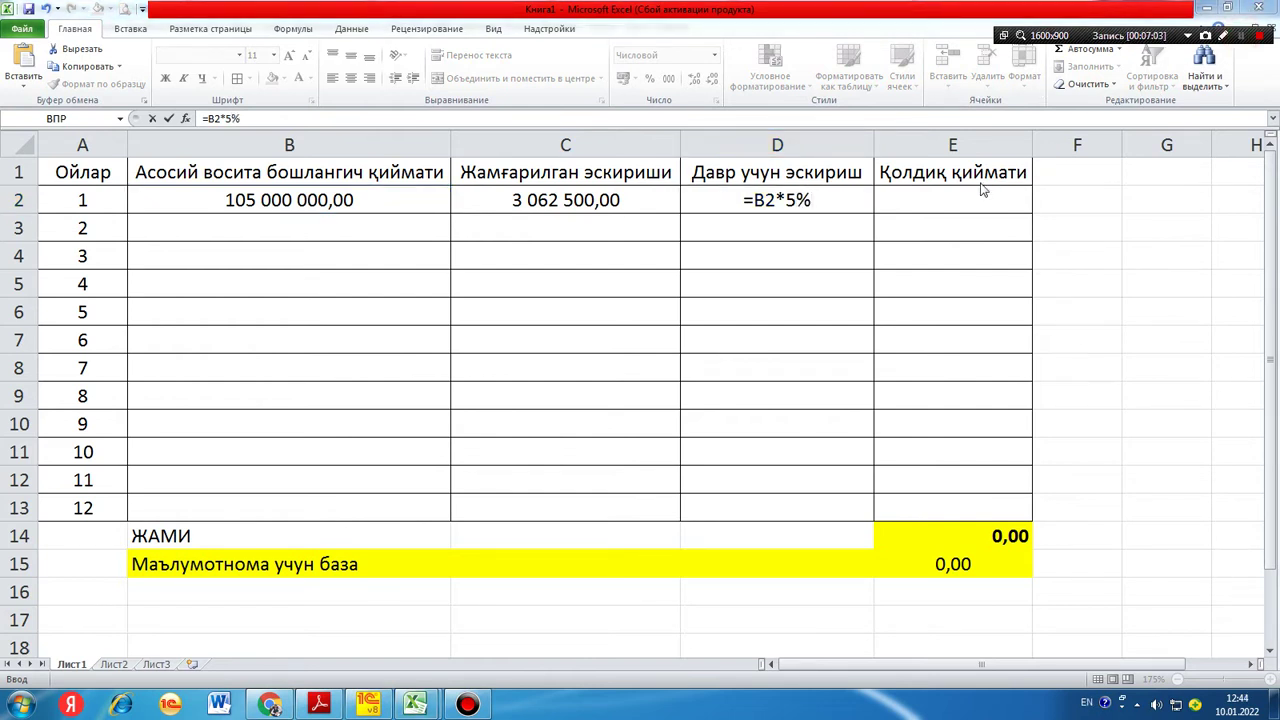
{"action": "left_click", "coordinate": [824, 201]}
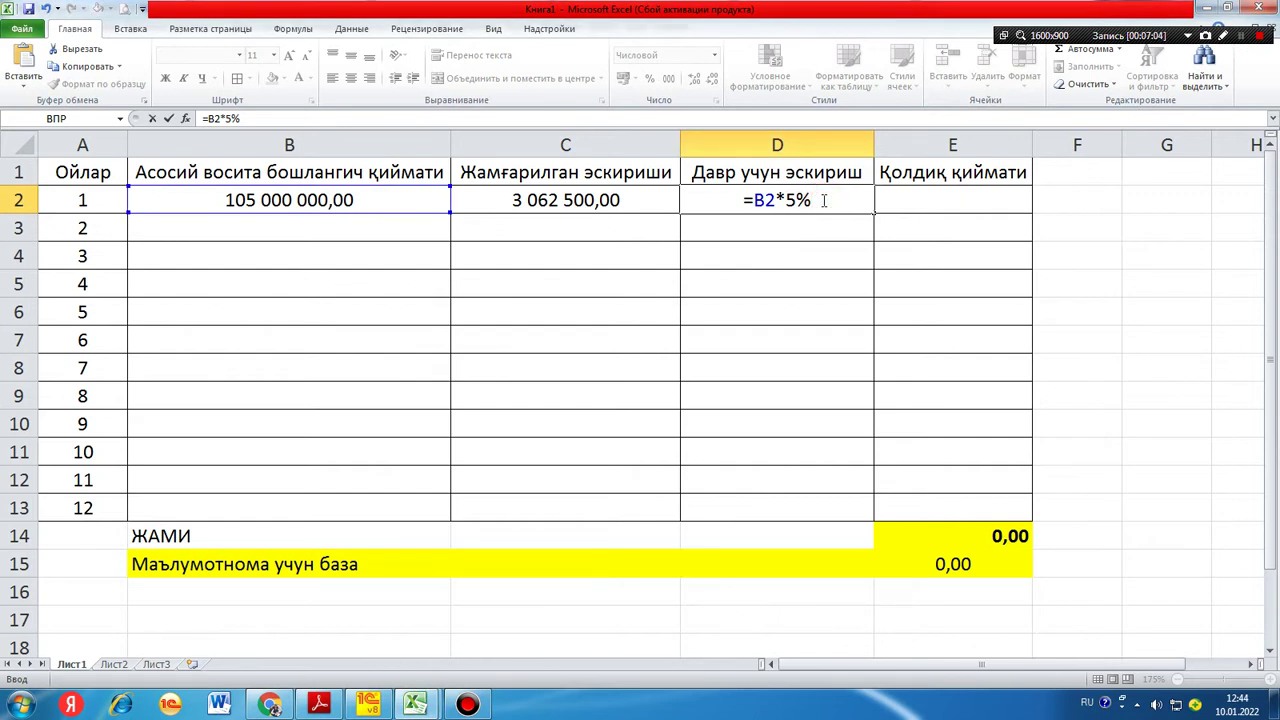
{"action": "type", "text": "/12"}
{"action": "key", "text": "Return"}
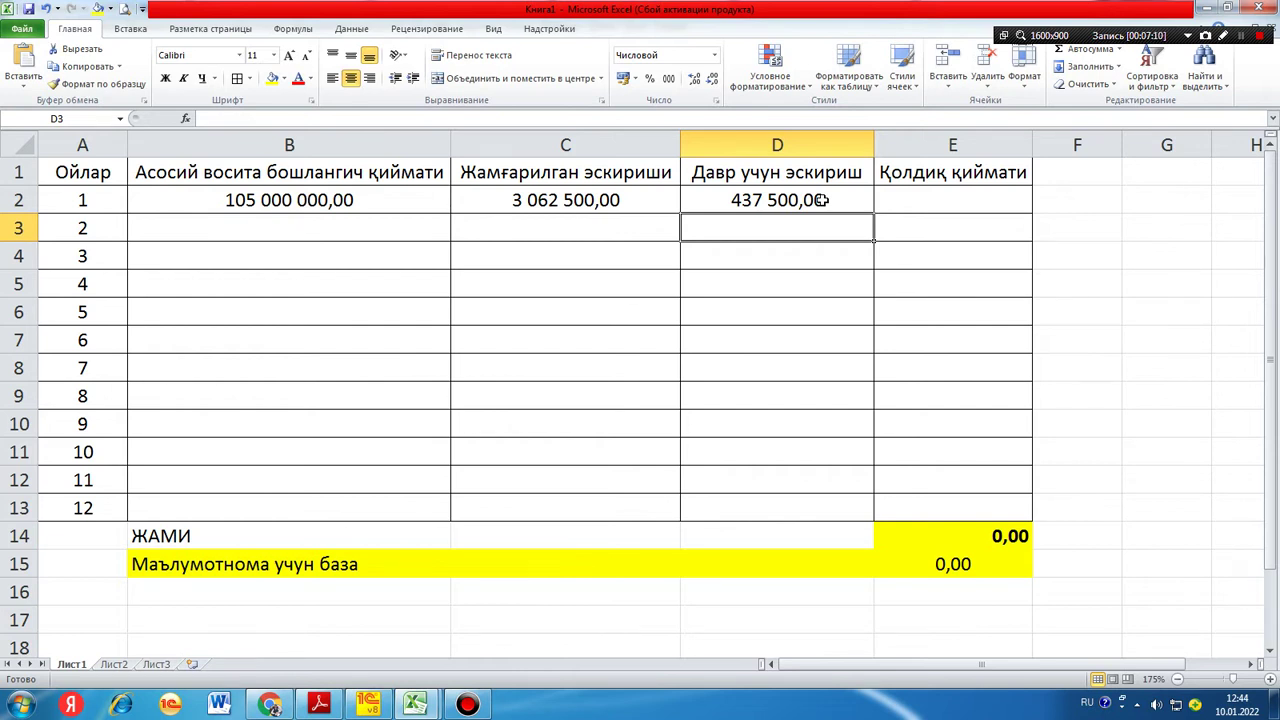
Step: Enter the formula =B2-C2-D2 in E2 for the month 1 residual value
{"action": "left_click", "coordinate": [829, 201]}
{"action": "left_click", "coordinate": [922, 203]}
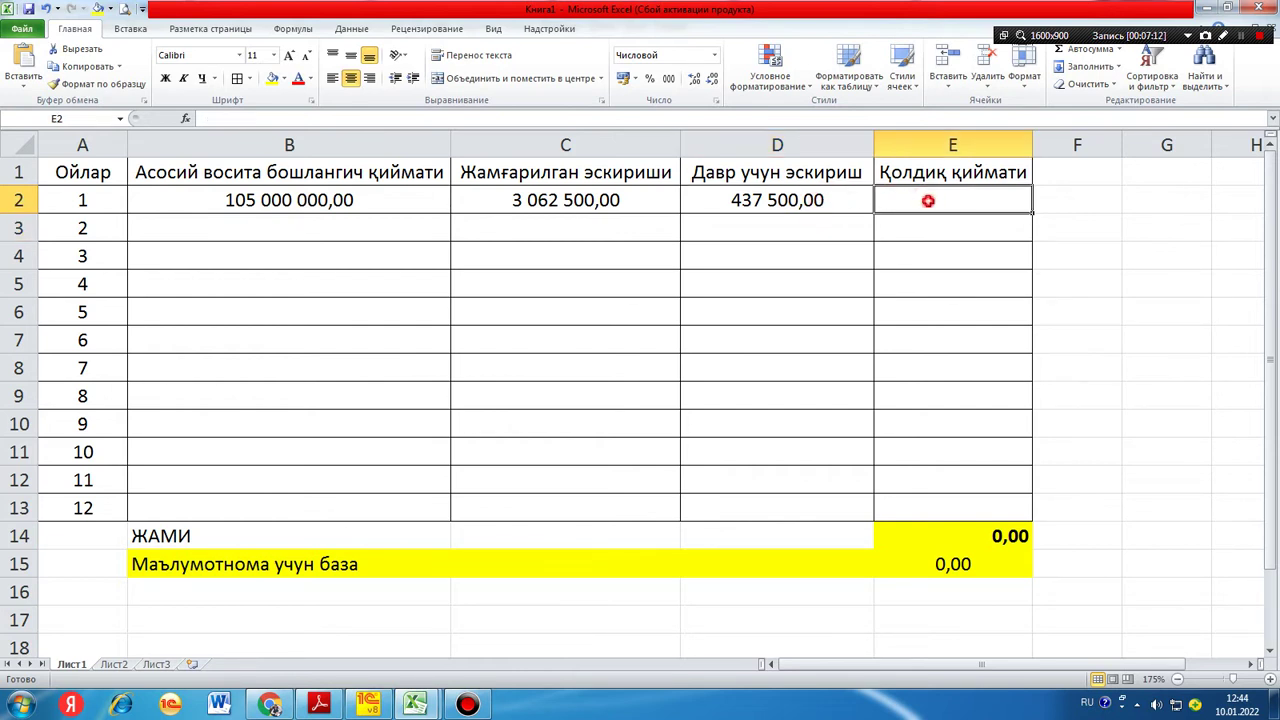
{"action": "type", "text": "="}
{"action": "key", "text": "Left"}
{"action": "key", "text": "Left"}
{"action": "key", "text": "Left"}
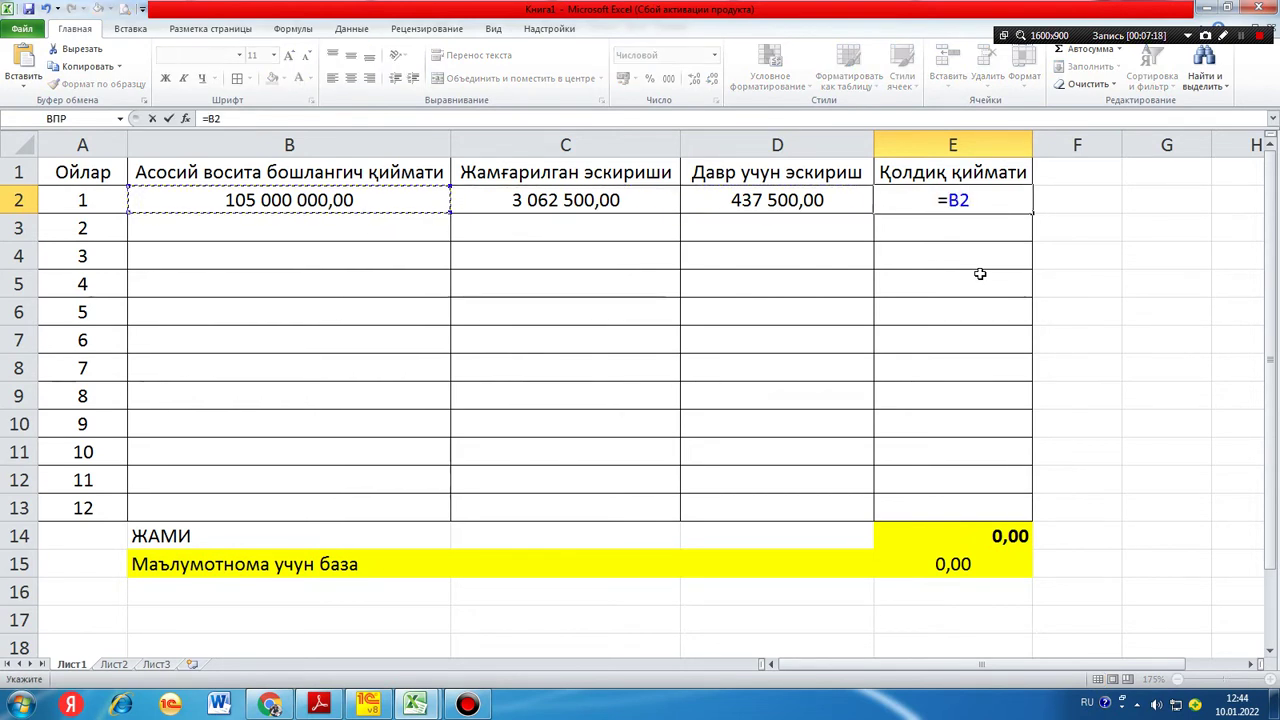
{"action": "type", "text": "+"}
{"action": "key", "text": "Left"}
{"action": "key", "text": "Left"}
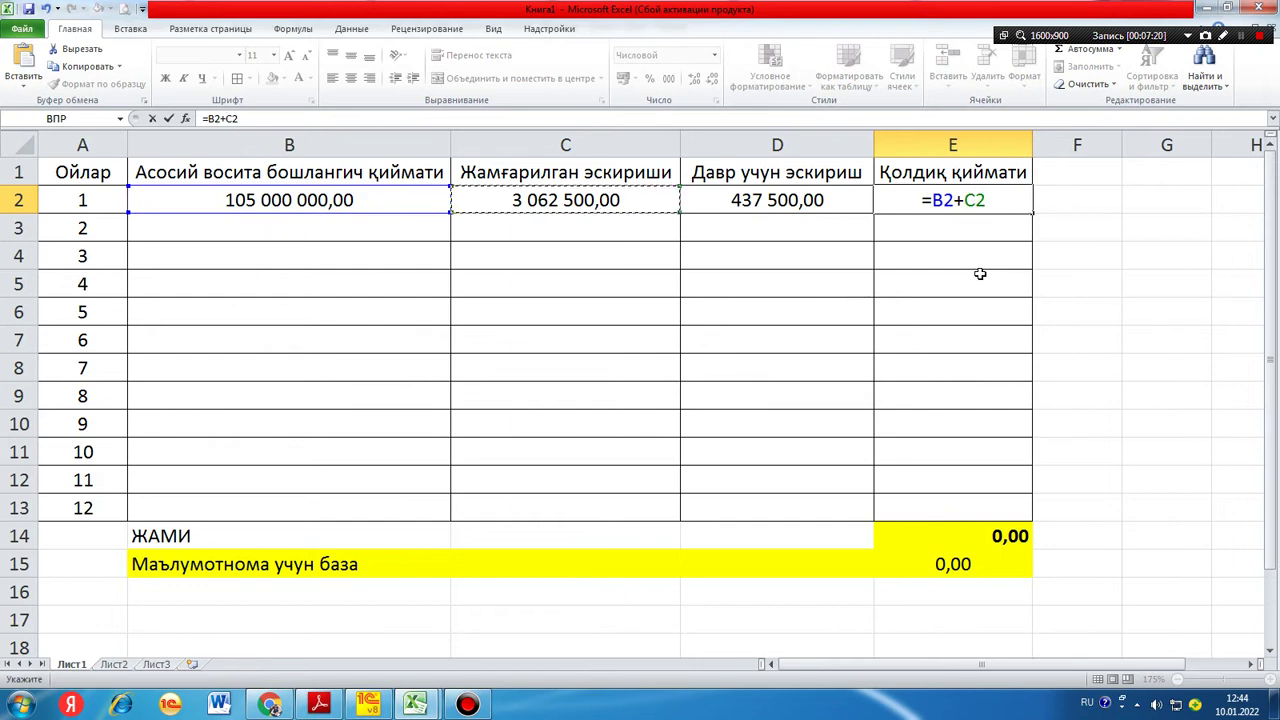
{"action": "type", "text": "+"}
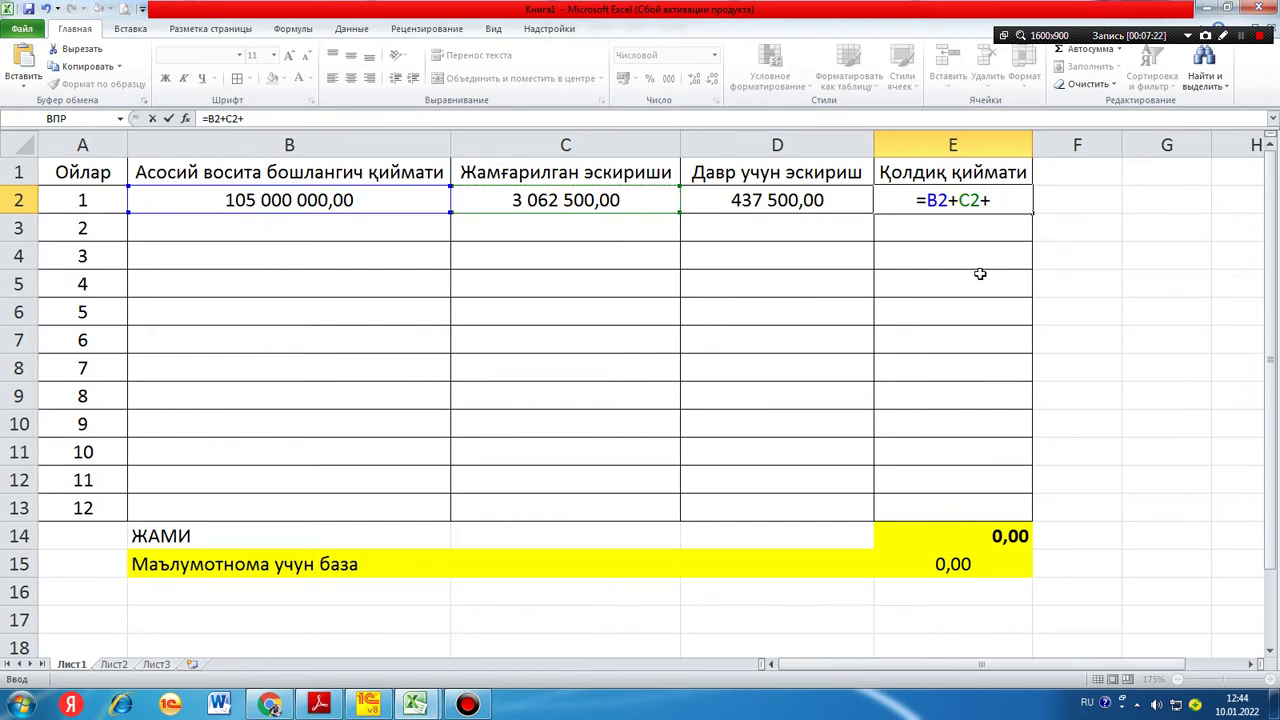
{"action": "key", "text": "BackSpace"}
{"action": "key", "text": "BackSpace"}
{"action": "key", "text": "BackSpace"}
{"action": "key", "text": "BackSpace"}
{"action": "type", "text": "-"}
{"action": "key", "text": "Left"}
{"action": "key", "text": "Left"}
{"action": "type", "text": "-"}
{"action": "key", "text": "Left"}
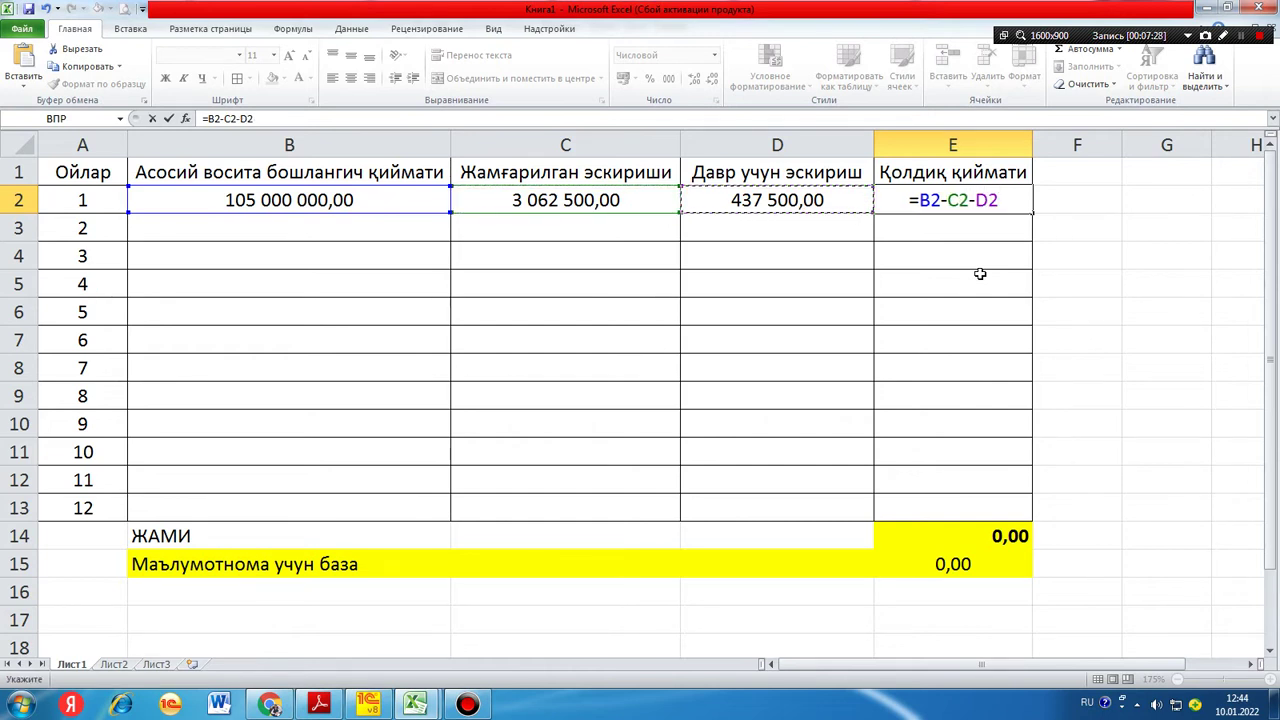
{"action": "key", "text": "Return"}
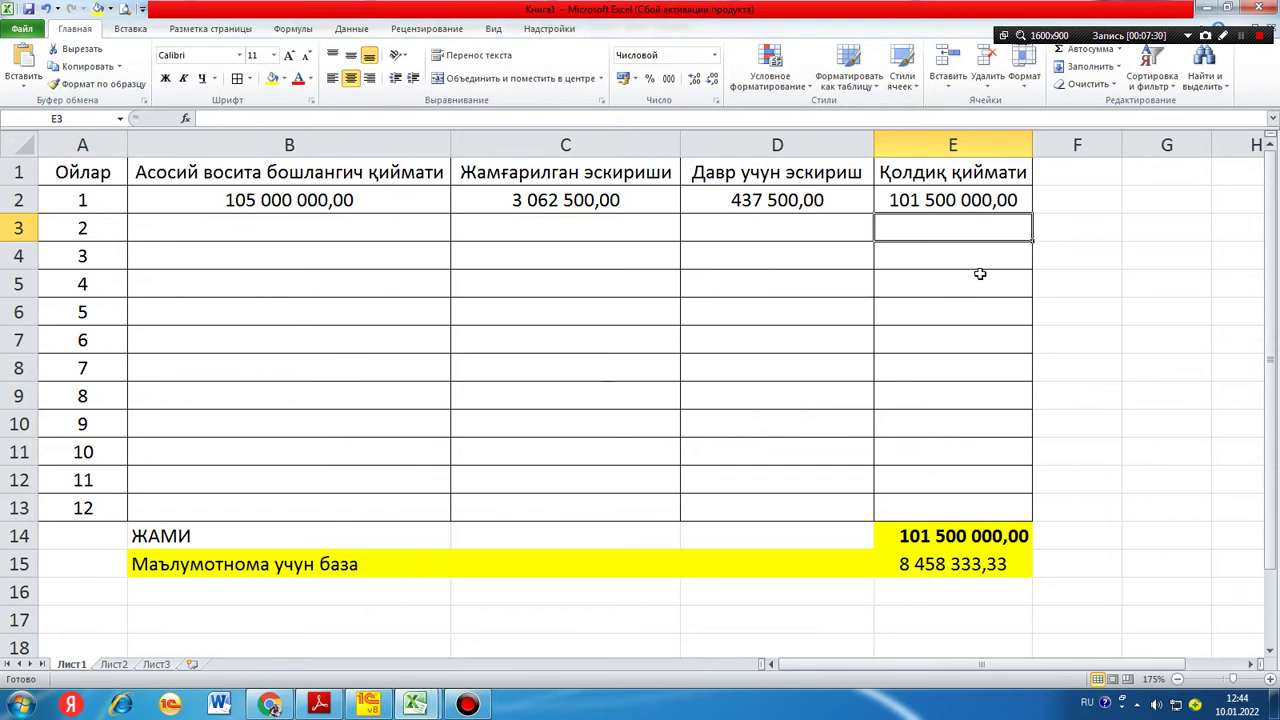
Step: Enter the formula =C2+D2 in C3 for the month 2 accumulated depreciation
{"action": "key", "text": "Up"}
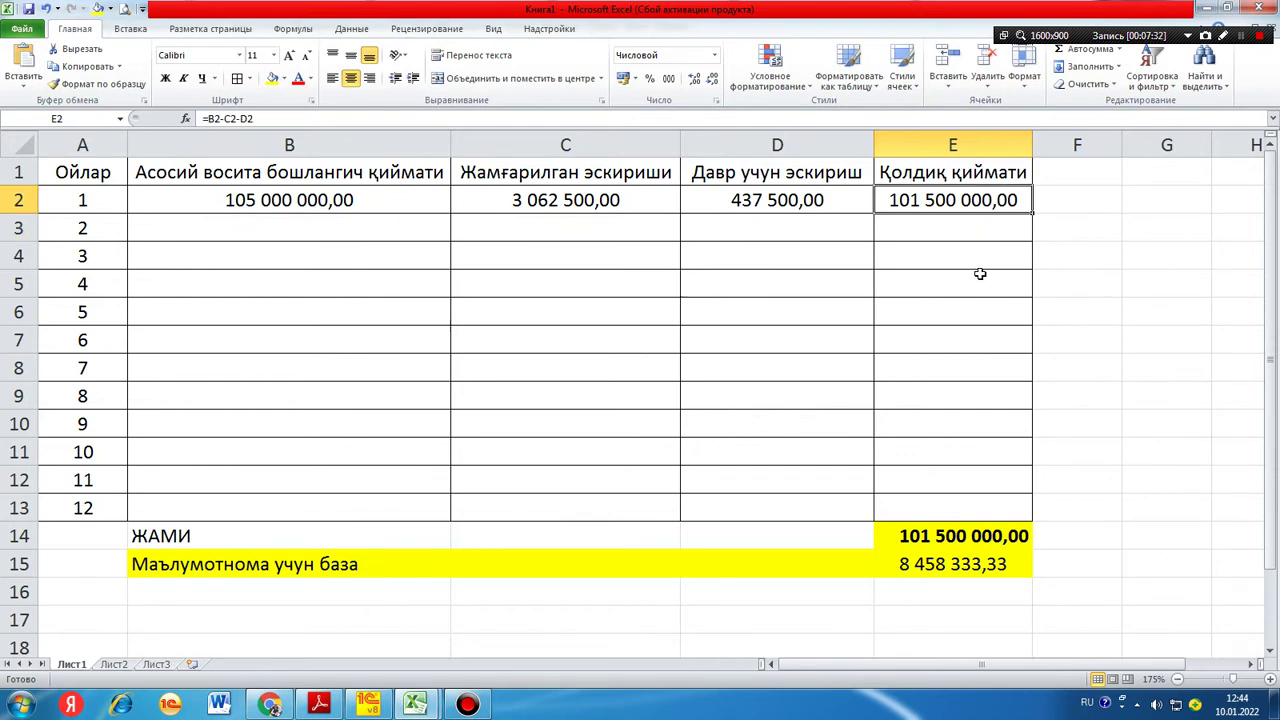
{"action": "key", "text": "Down"}
{"action": "key", "text": "Up"}
{"action": "key", "text": "Down"}
{"action": "key", "text": "Left"}
{"action": "key", "text": "Left"}
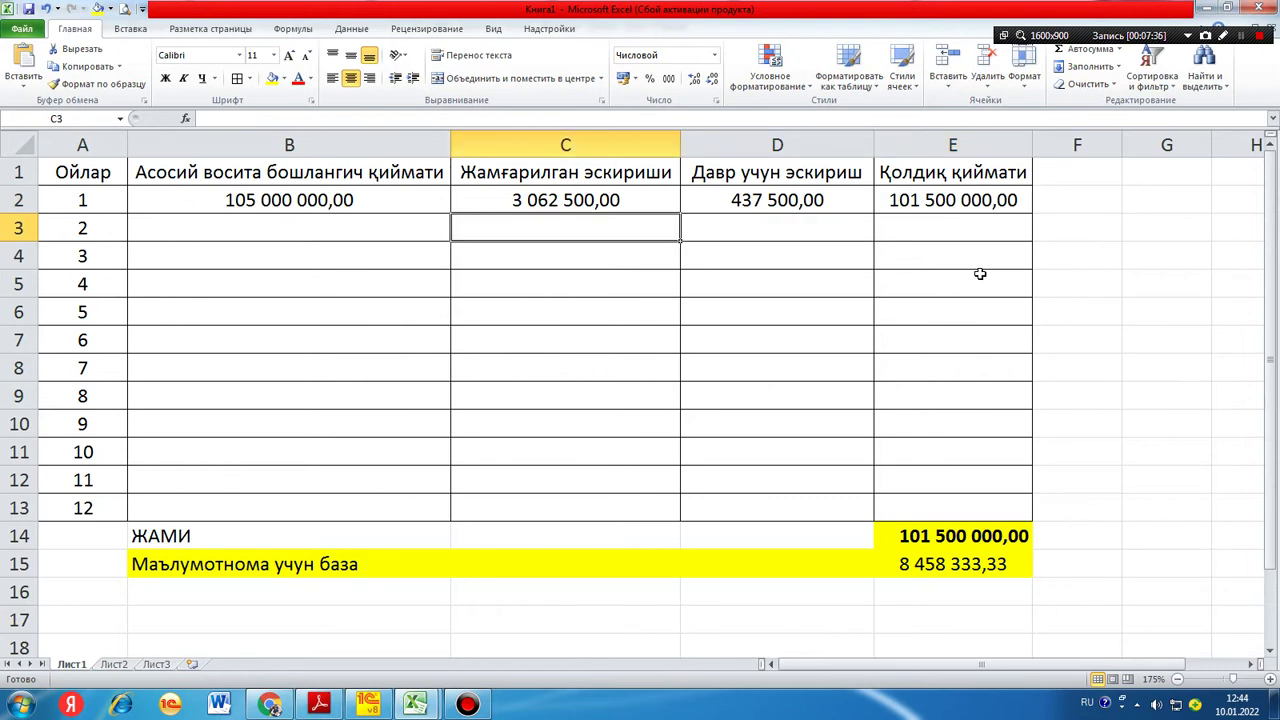
{"action": "type", "text": "="}
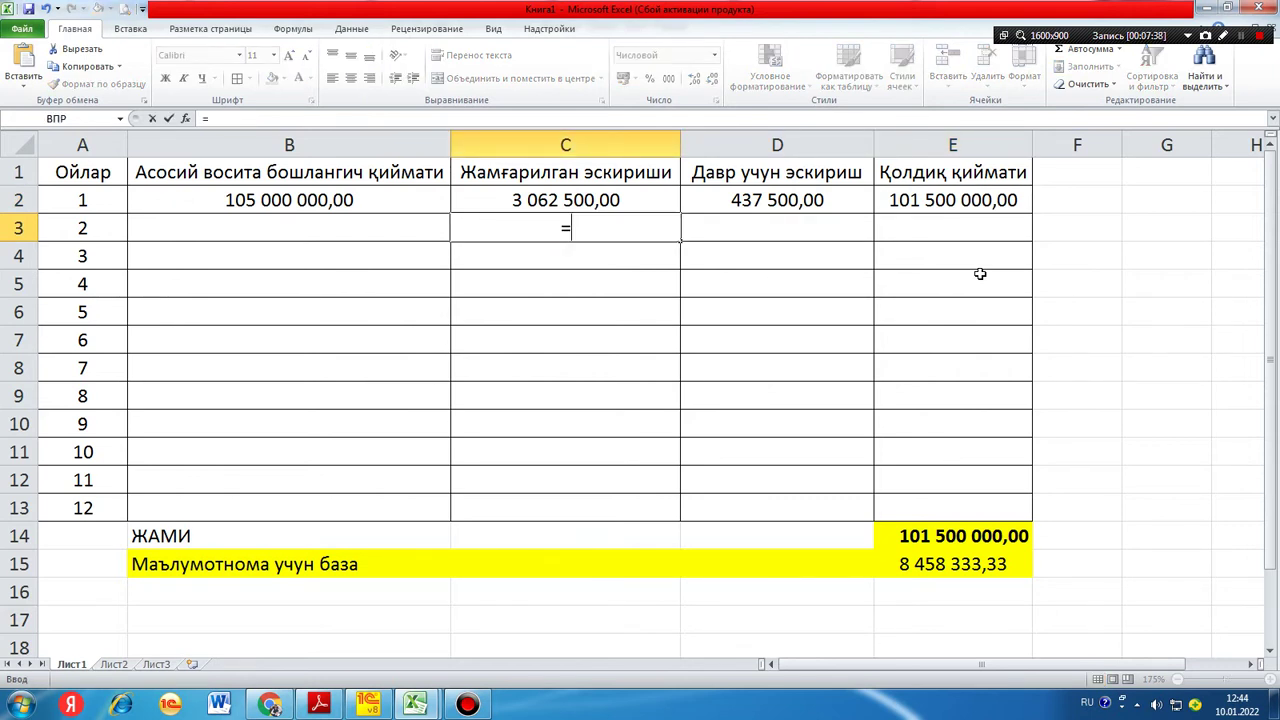
{"action": "key", "text": "Up"}
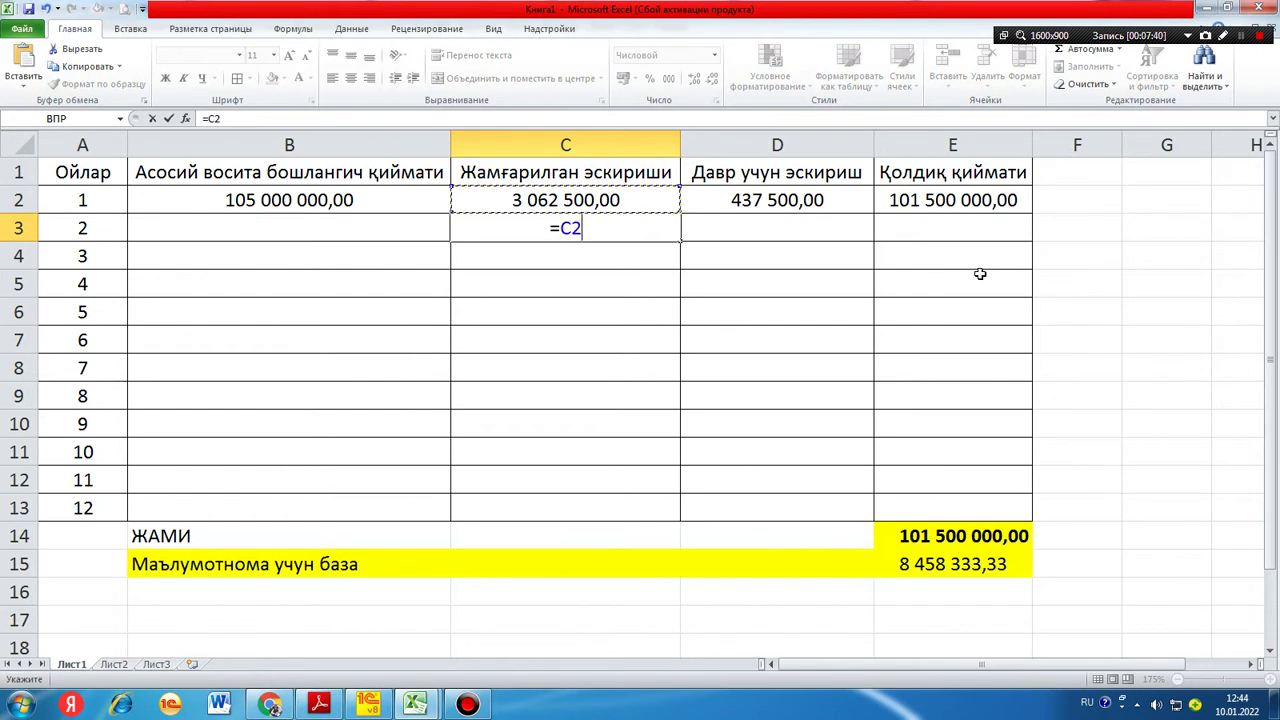
{"action": "type", "text": "+"}
{"action": "key", "text": "Right"}
{"action": "key", "text": "Up"}
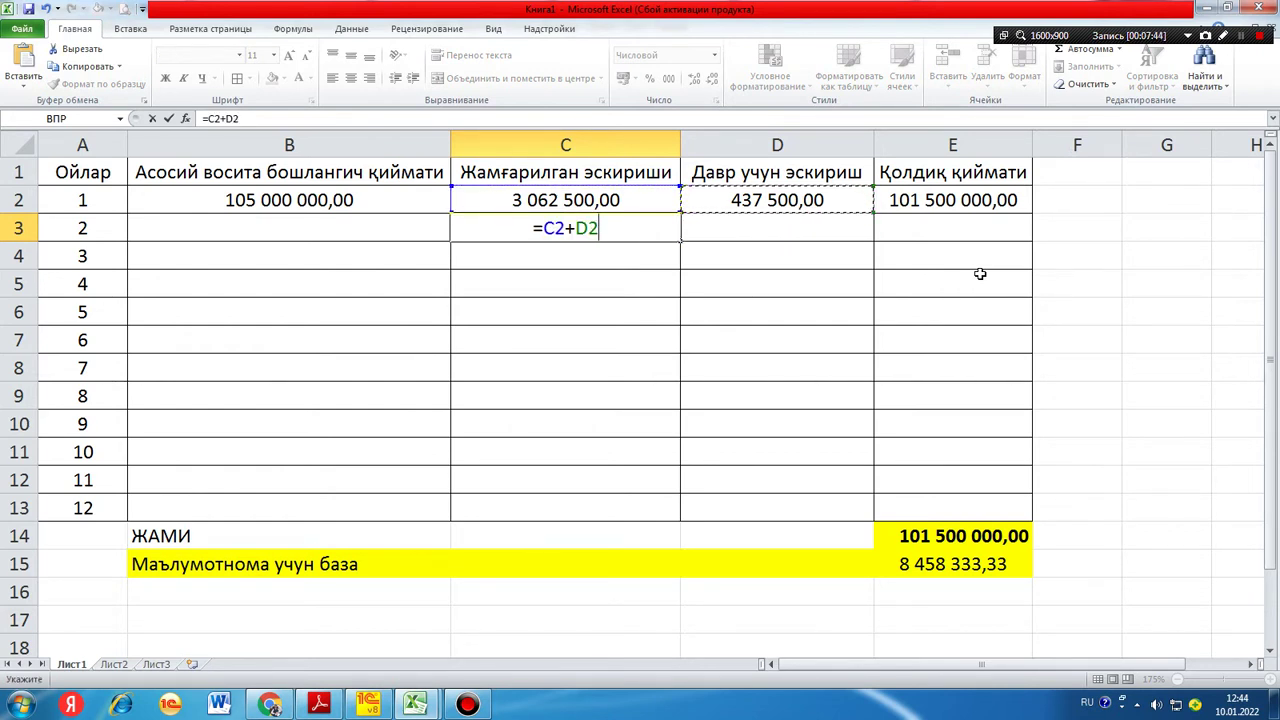
{"action": "key", "text": "Return"}
Step: Copy the initial cost of 105 000 000 from B2 into B3:B13 for months 2 to 12
{"action": "key", "text": "Left"}
{"action": "key", "text": "Up"}
{"action": "key", "text": "Up"}
{"action": "key", "text": "ctrl+c"}
{"action": "key", "text": "Down"}
{"action": "key", "text": "ctrl+v"}
{"action": "key", "text": "Down"}
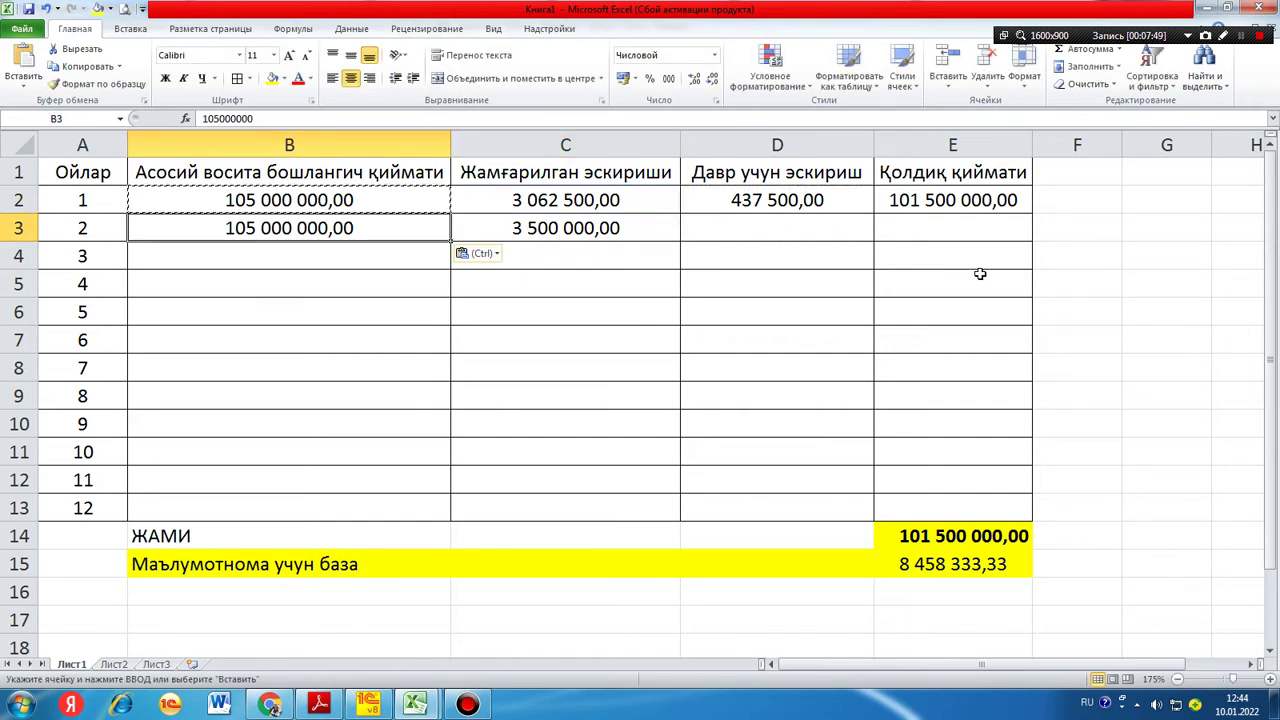
{"action": "key", "text": "ctrl+v"}
{"action": "key", "text": "Down"}
{"action": "key", "text": "ctrl+v"}
{"action": "key", "text": "Down"}
{"action": "key", "text": "ctrl+v"}
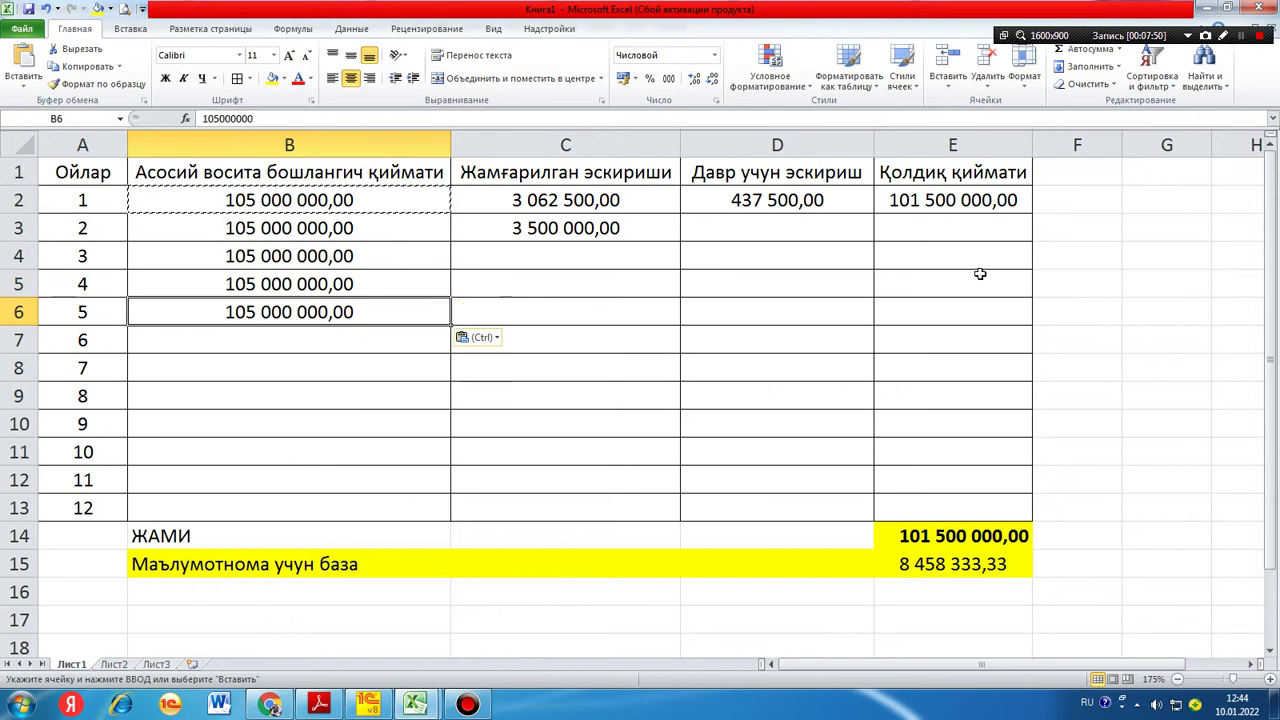
{"action": "key", "text": "Down"}
{"action": "key", "text": "ctrl+v"}
{"action": "key", "text": "Down"}
{"action": "key", "text": "ctrl+v"}
{"action": "key", "text": "Down"}
{"action": "key", "text": "ctrl+v"}
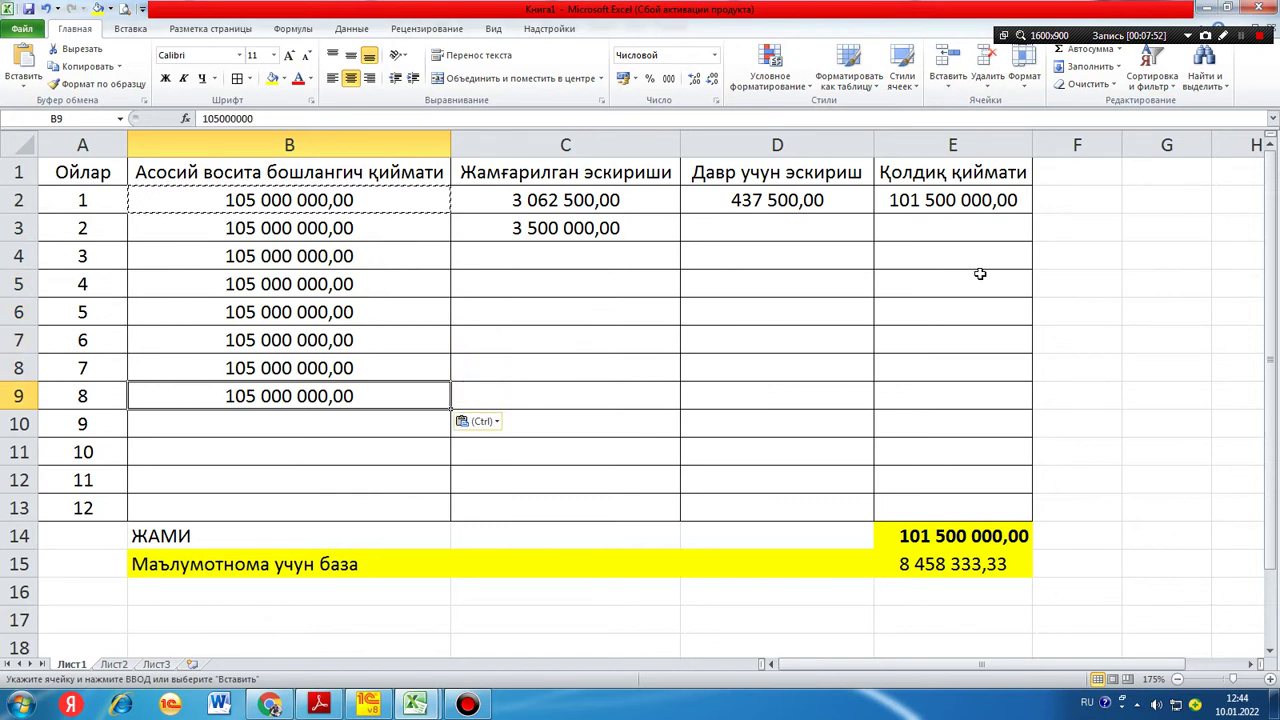
{"action": "key", "text": "Down"}
{"action": "key", "text": "ctrl+v"}
{"action": "key", "text": "Down"}
{"action": "key", "text": "ctrl+v"}
{"action": "key", "text": "Down"}
{"action": "key", "text": "ctrl+v"}
{"action": "key", "text": "Down"}
{"action": "key", "text": "ctrl+v"}
Step: Copy the period depreciation formula from D2 down through D13
{"action": "left_click", "coordinate": [815, 210]}
{"action": "key", "text": "ctrl+c"}
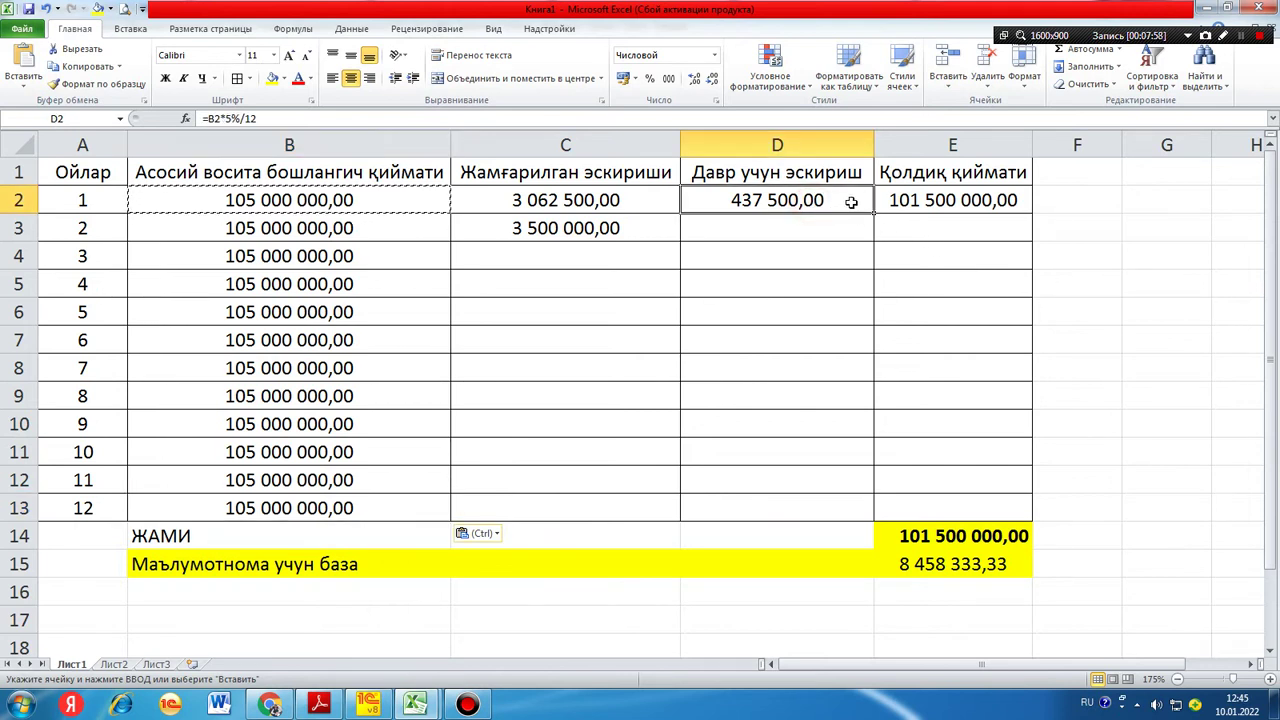
{"action": "key", "text": "Down"}
{"action": "key", "text": "ctrl+v"}
{"action": "left_click_drag", "start_coordinate": [833, 201], "coordinate": [876, 520]}
{"action": "left_click", "coordinate": [829, 463]}
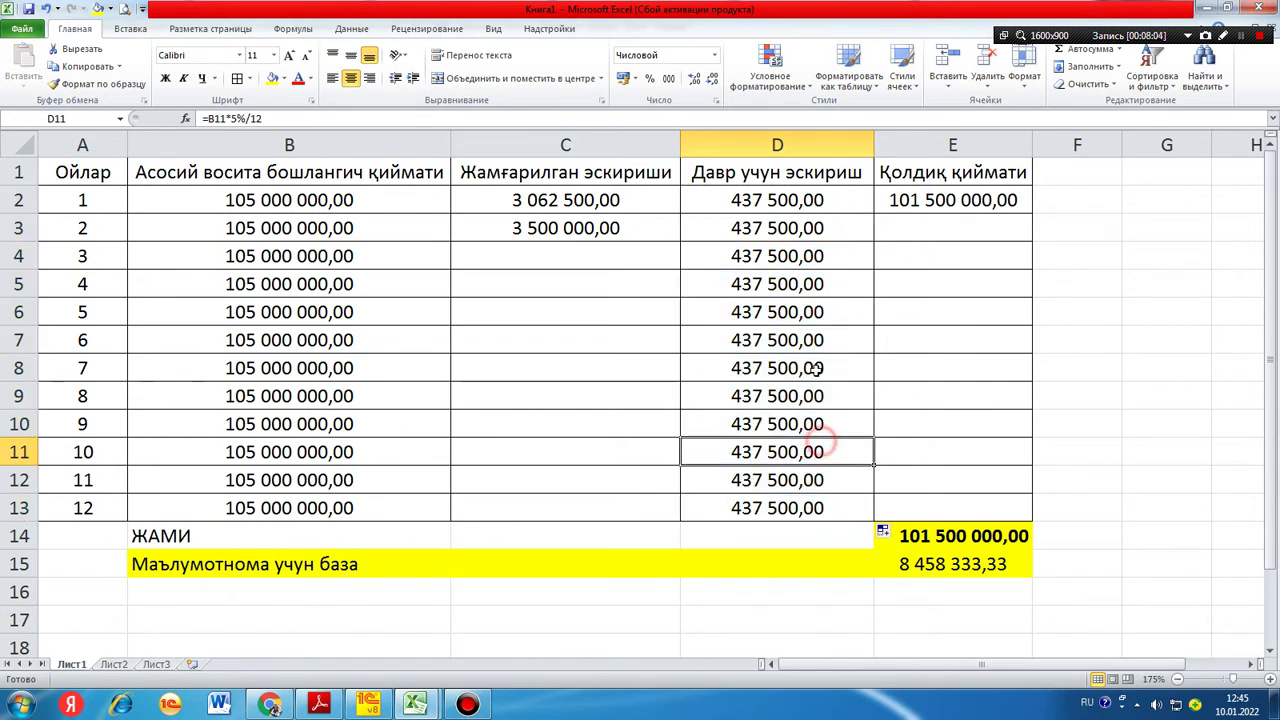
Step: Check the residual value formula in E2 and fill it down through E13
{"action": "left_click", "coordinate": [958, 201]}
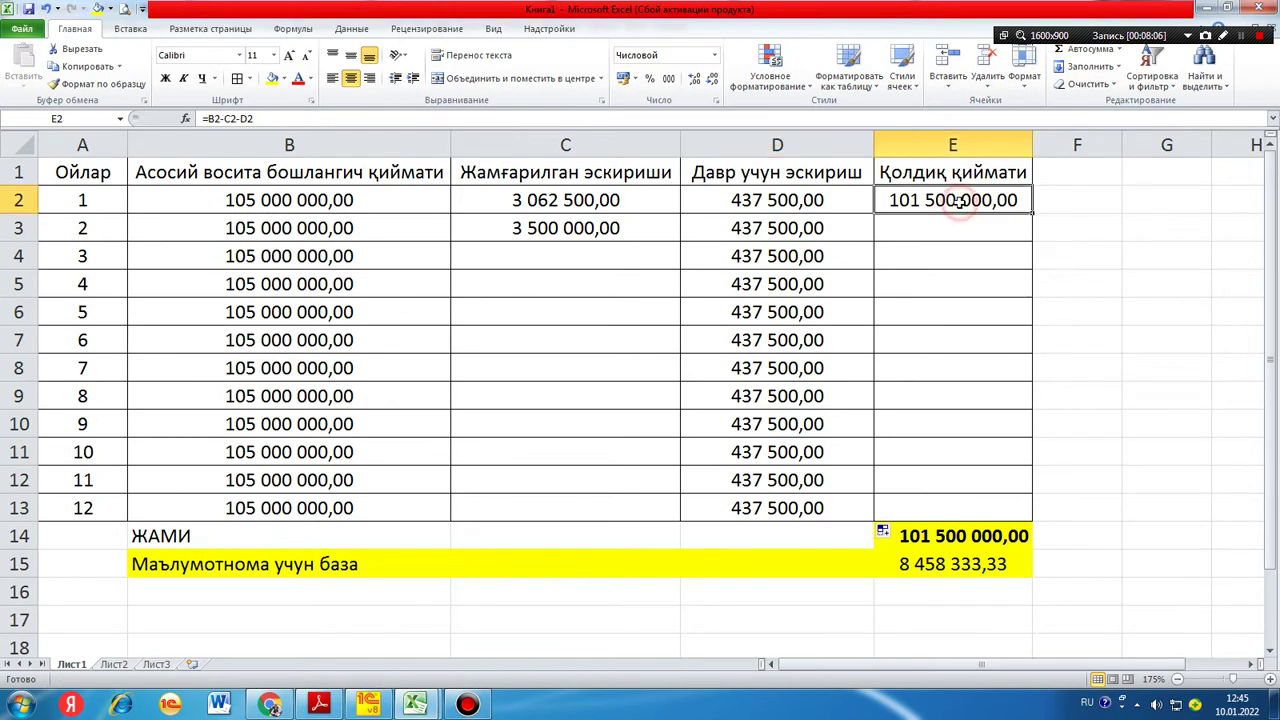
{"action": "key", "text": "F2"}
{"action": "key", "text": "Return"}
{"action": "left_click", "coordinate": [988, 205]}
{"action": "left_click_drag", "start_coordinate": [1032, 212], "coordinate": [1018, 512]}
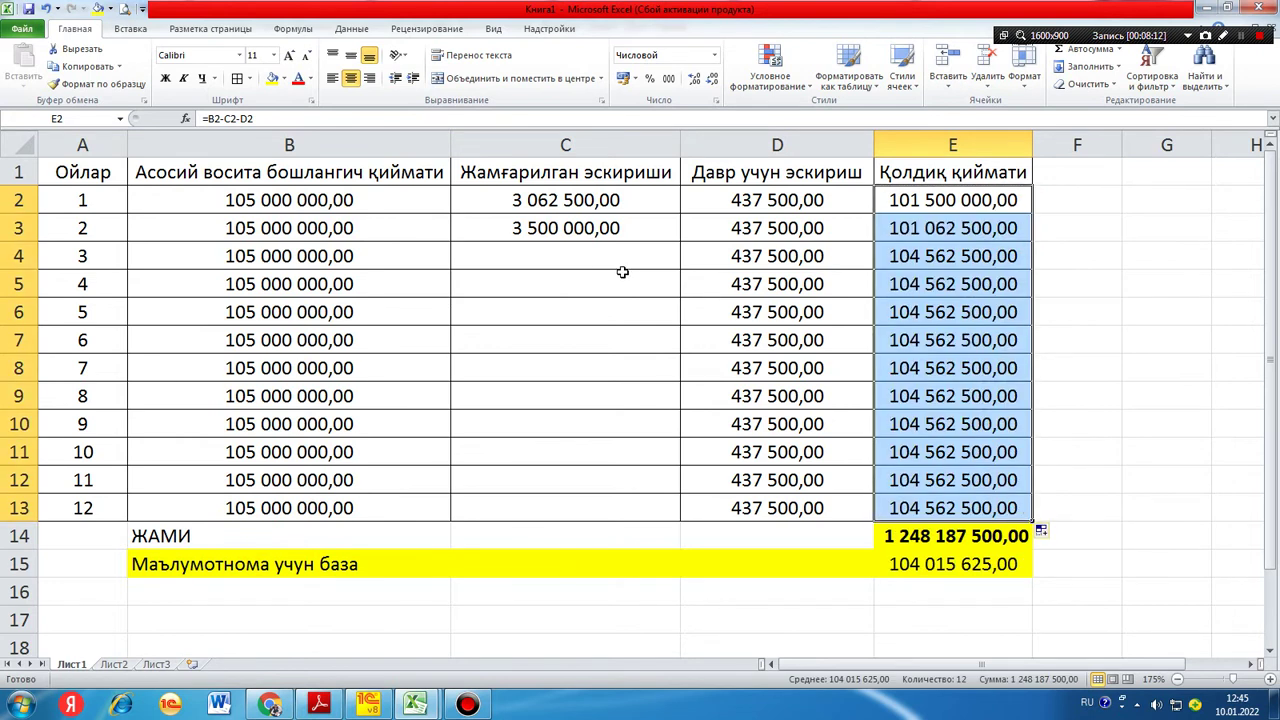
Step: Check the accumulated depreciation formula in C3 and fill it down through C13
{"action": "left_click", "coordinate": [575, 253]}
{"action": "left_click", "coordinate": [620, 229]}
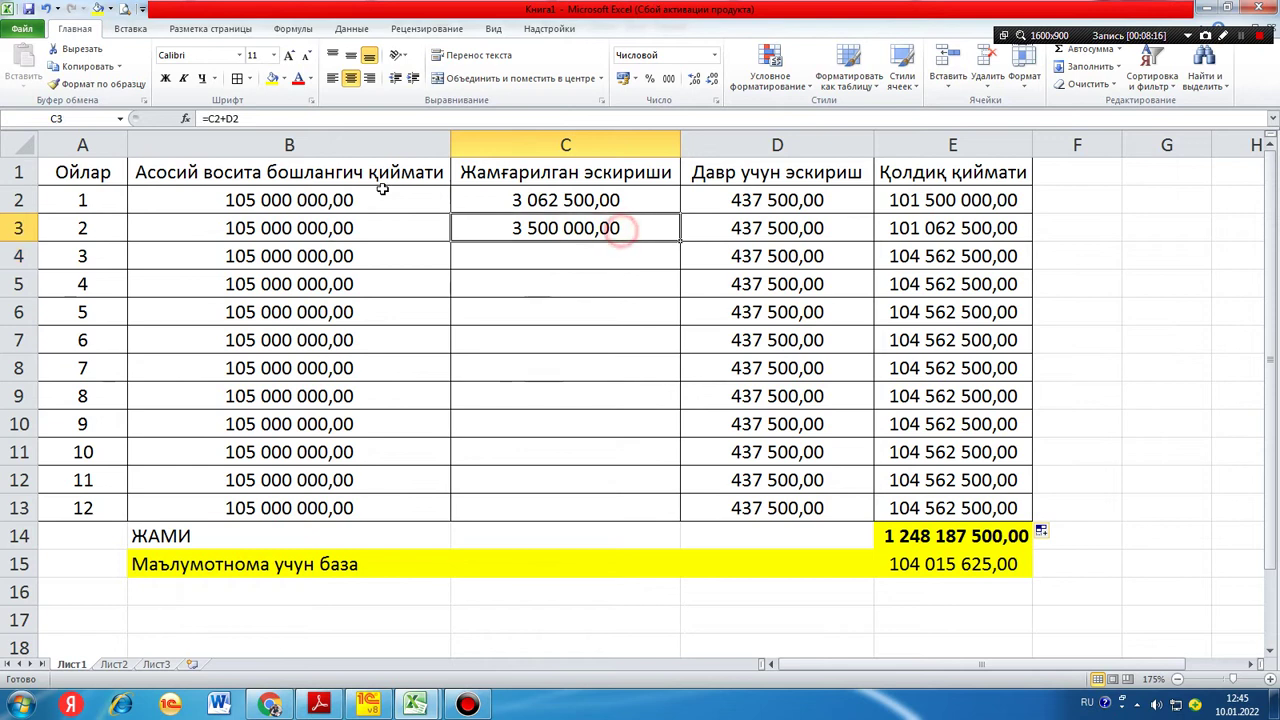
{"action": "key", "text": "F2"}
{"action": "left_click", "coordinate": [585, 260]}
{"action": "left_click", "coordinate": [564, 200]}
{"action": "left_click", "coordinate": [733, 200]}
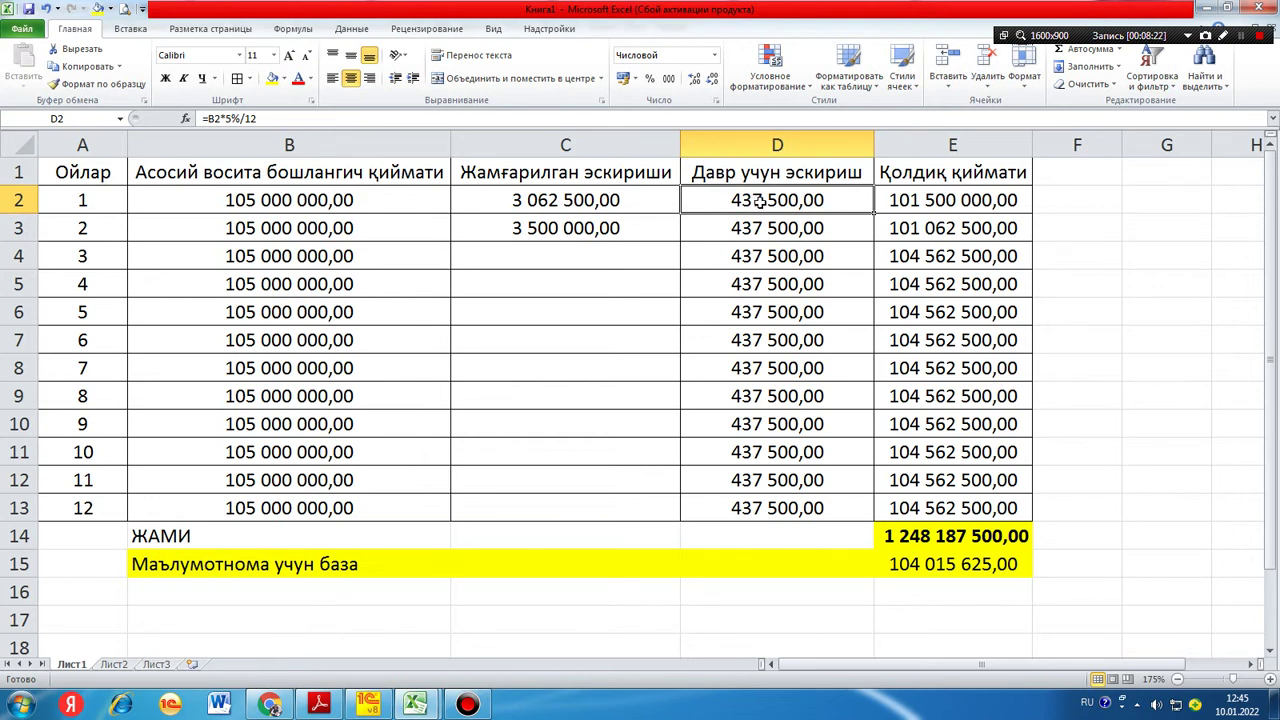
{"action": "left_click", "coordinate": [597, 260]}
{"action": "left_click", "coordinate": [594, 228]}
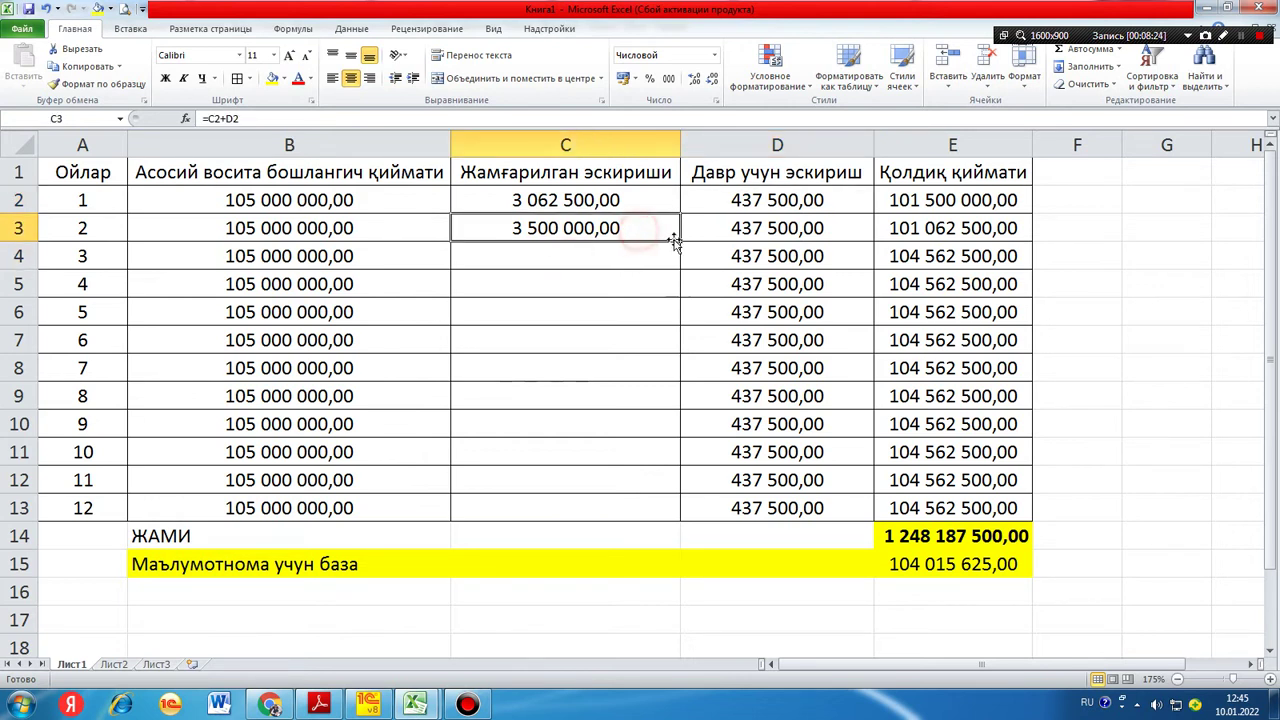
{"action": "left_click_drag", "start_coordinate": [681, 241], "coordinate": [661, 511]}
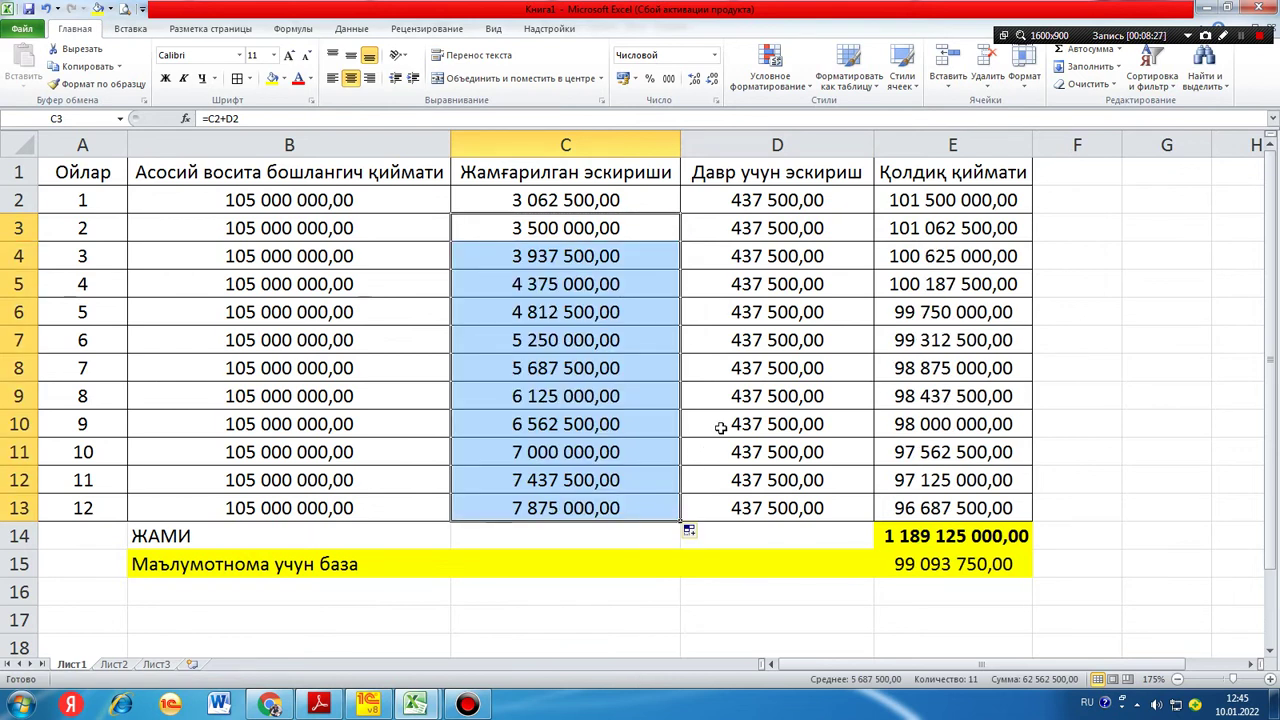
Step: Review the monthly accumulated and period depreciation in columns C and D and the residual values in E2:E13
{"action": "left_click", "coordinate": [604, 336]}
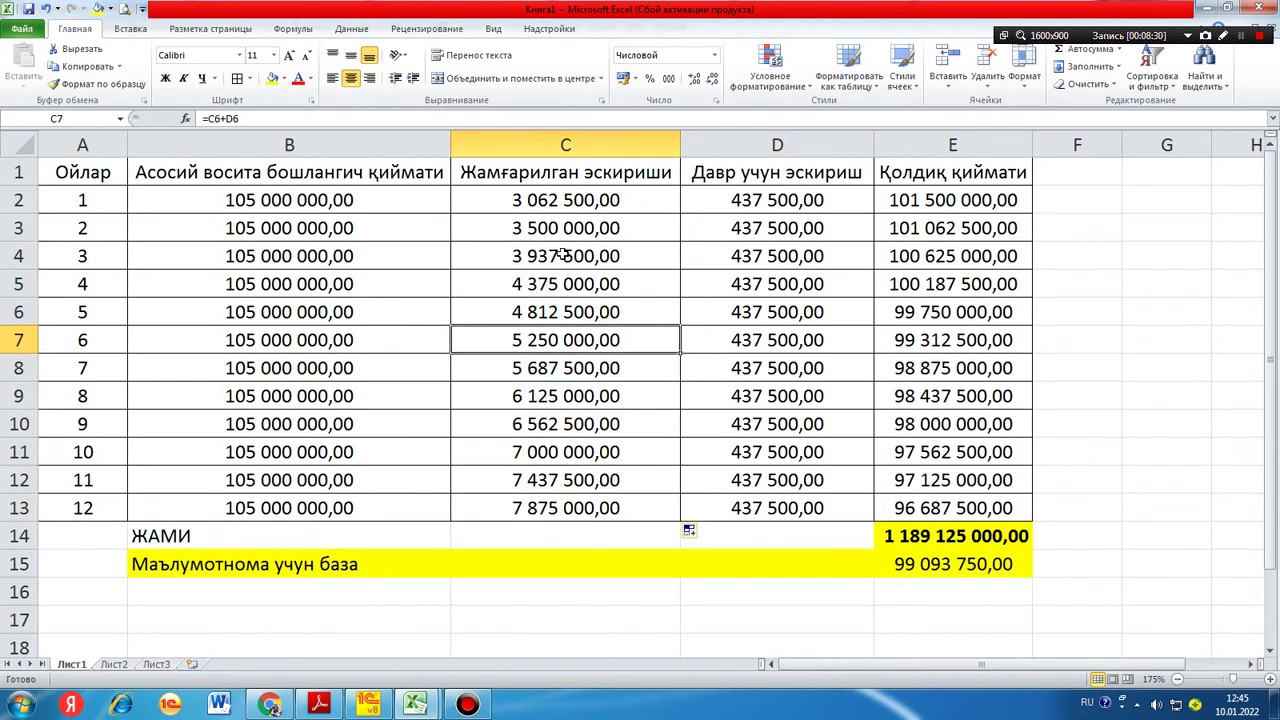
{"action": "left_click_drag", "start_coordinate": [611, 228], "coordinate": [723, 228]}
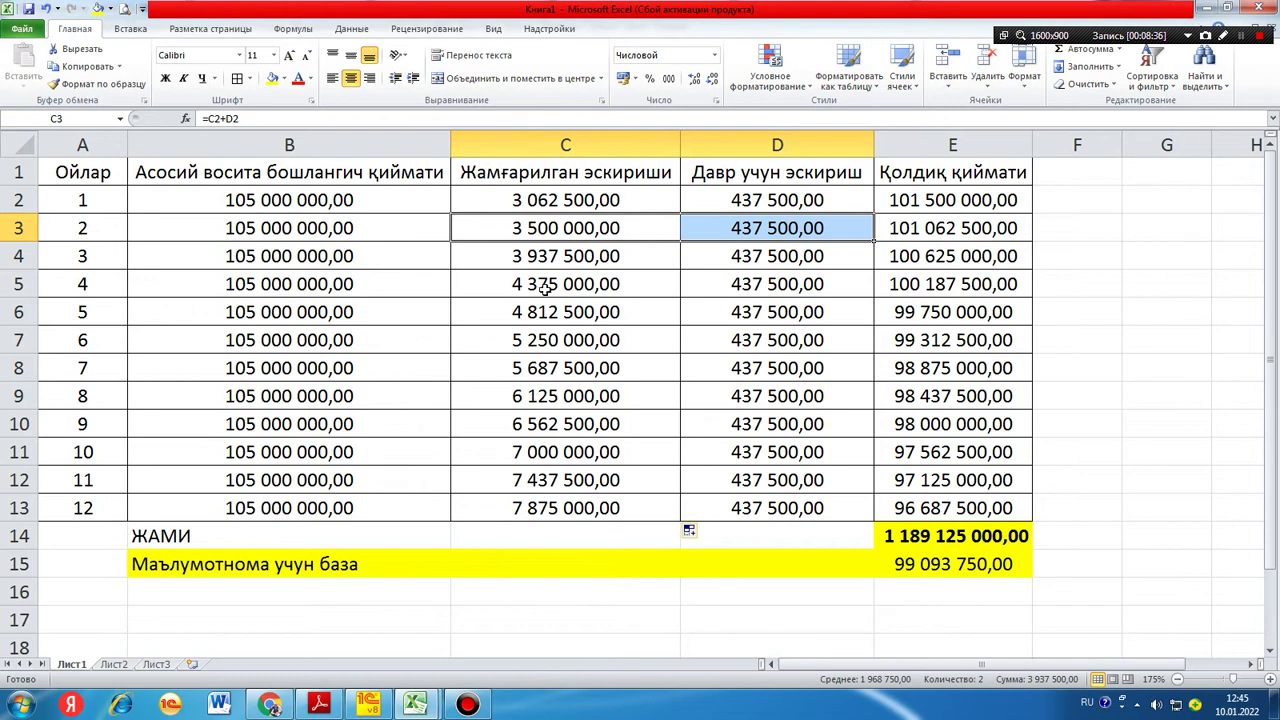
{"action": "left_click_drag", "start_coordinate": [568, 287], "coordinate": [712, 290]}
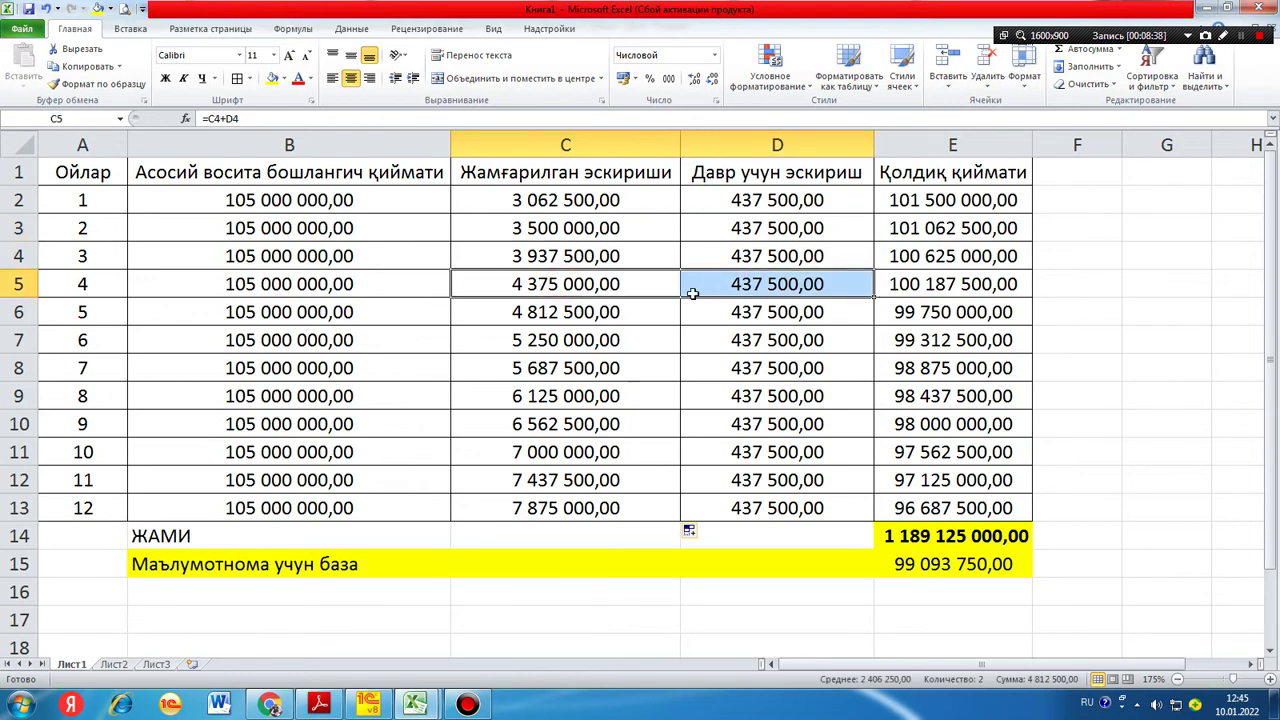
{"action": "left_click", "coordinate": [568, 359]}
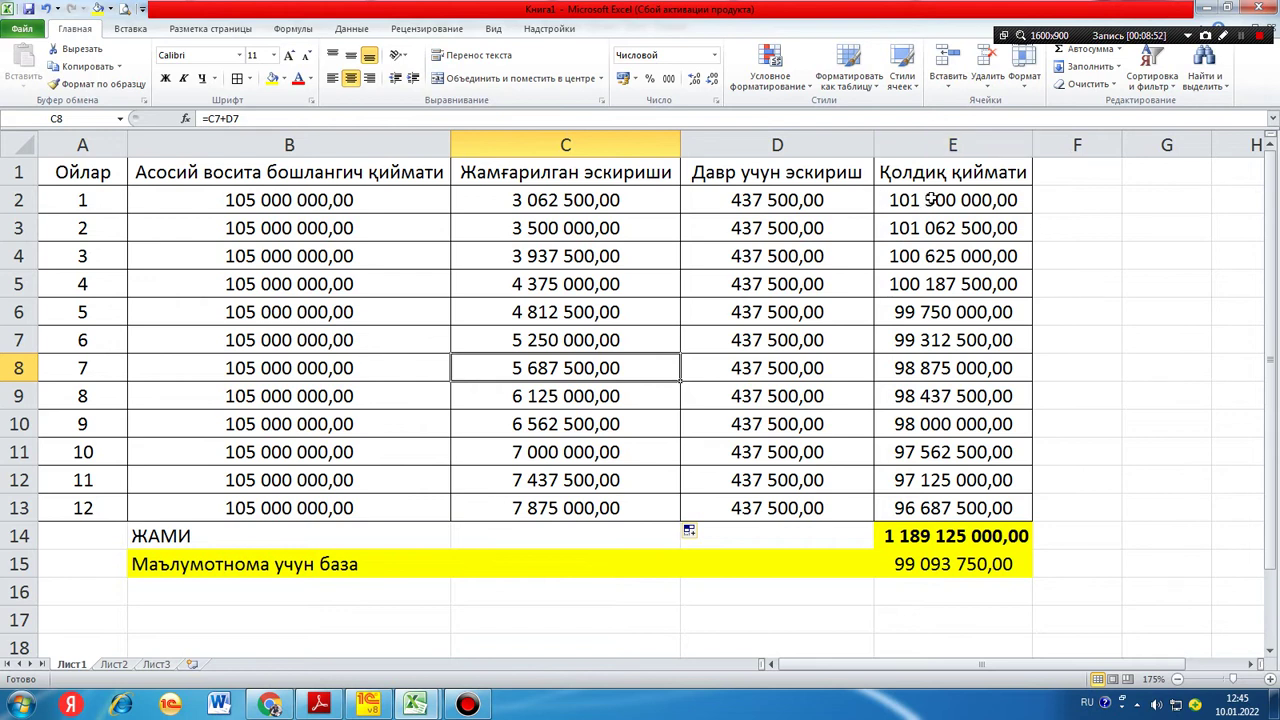
{"action": "left_click_drag", "start_coordinate": [940, 200], "coordinate": [948, 507]}
{"action": "left_click_drag", "start_coordinate": [927, 198], "coordinate": [930, 507]}
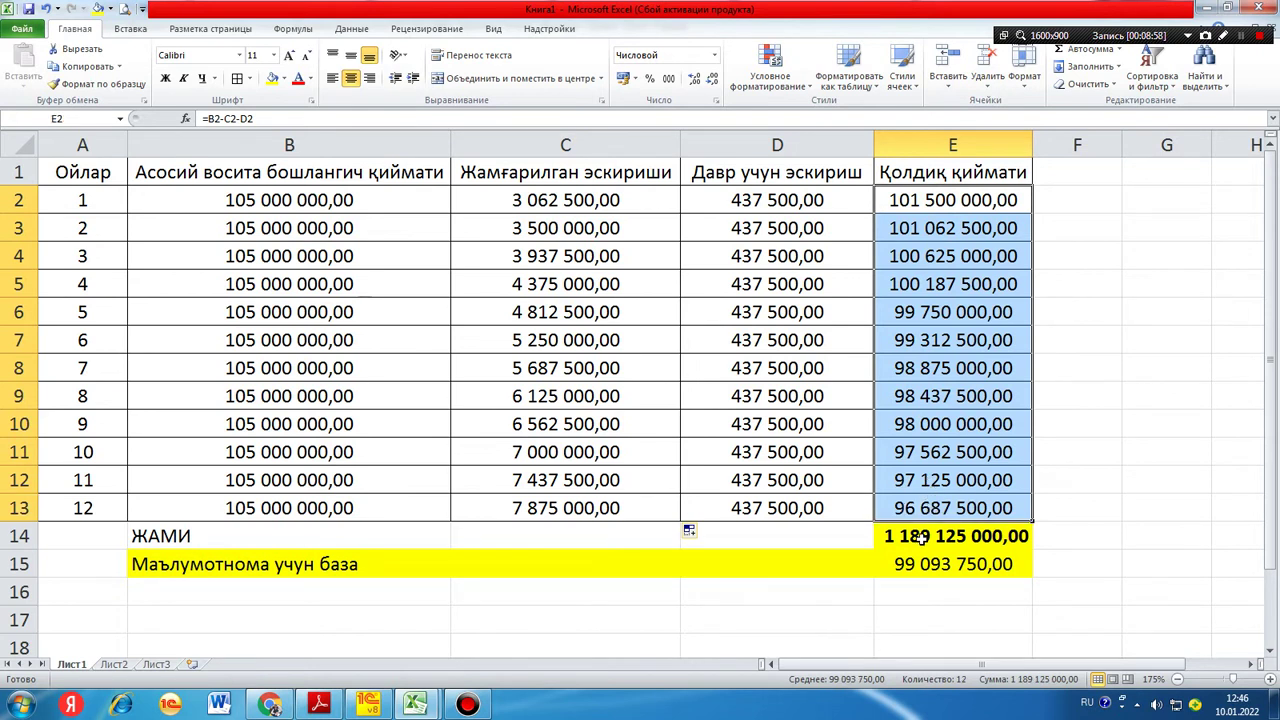
Step: Examine the formulas behind the ЖАМИ total in E14 and the Маълумотнома учун база amount in E15
{"action": "left_click", "coordinate": [950, 536]}
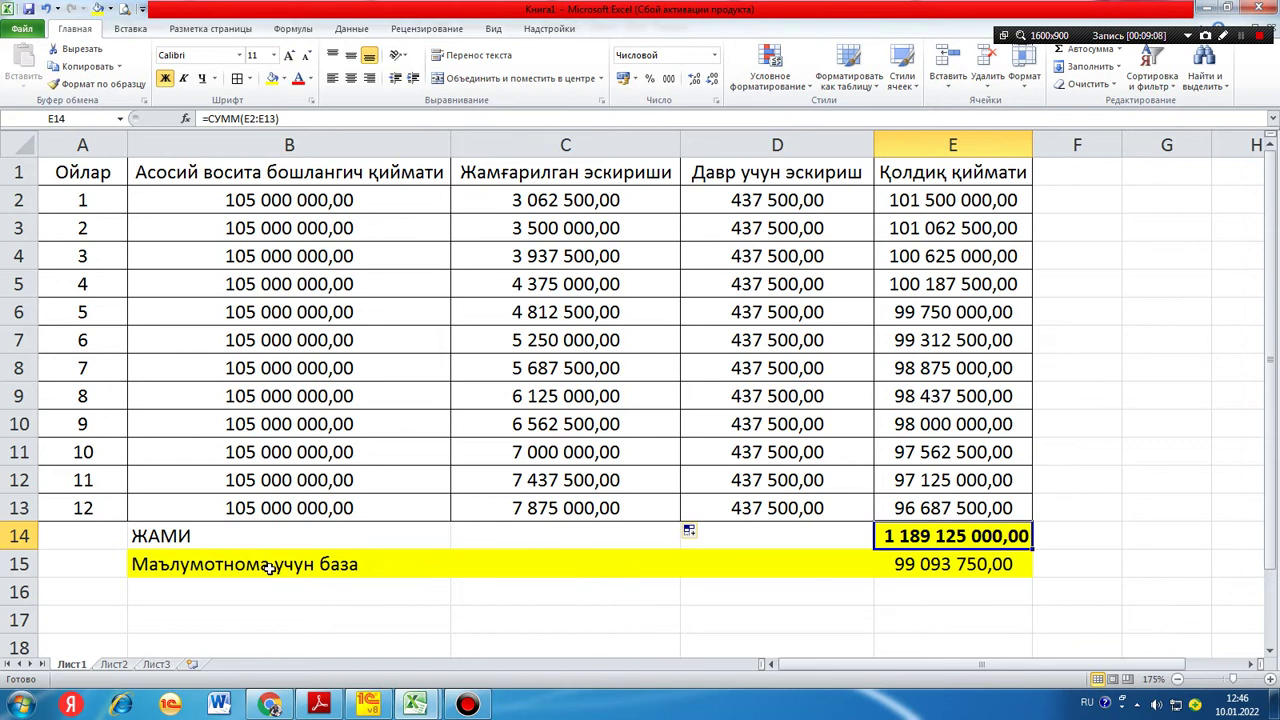
{"action": "left_click", "coordinate": [922, 565]}
{"action": "left_click", "coordinate": [276, 118]}
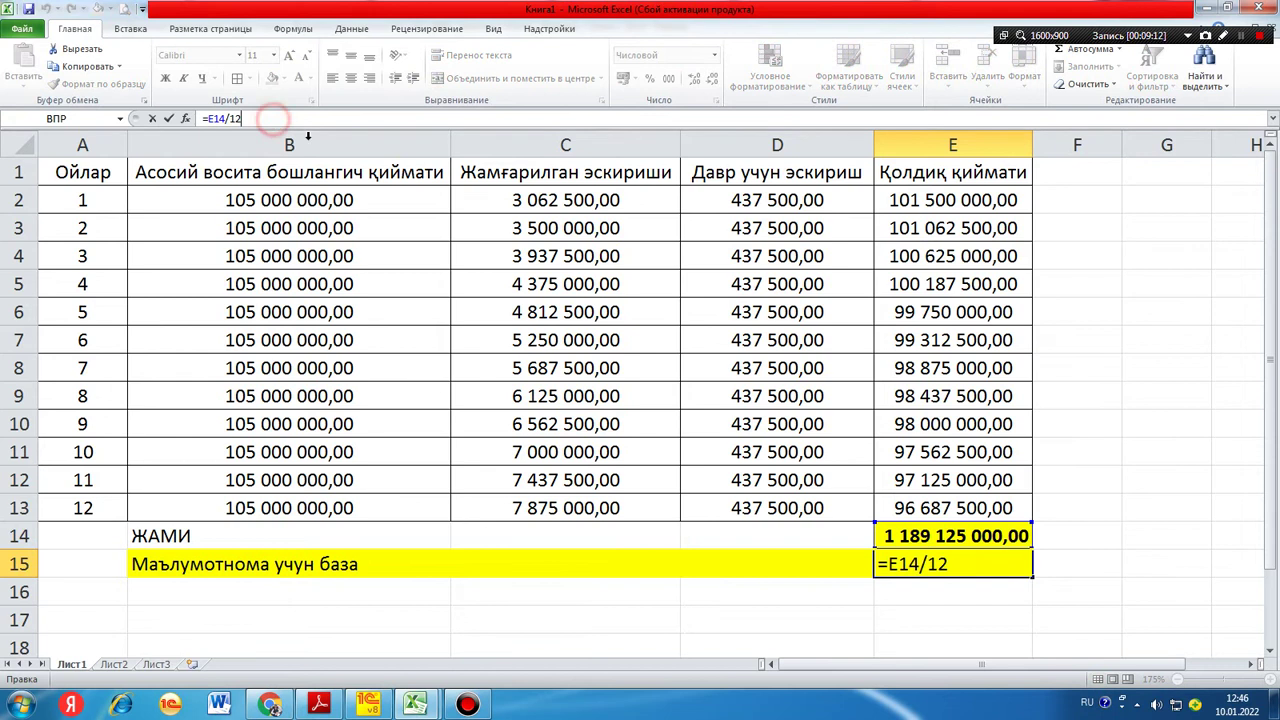
{"action": "left_click", "coordinate": [842, 360]}
{"action": "left_click", "coordinate": [905, 350]}
{"action": "left_click", "coordinate": [927, 560]}
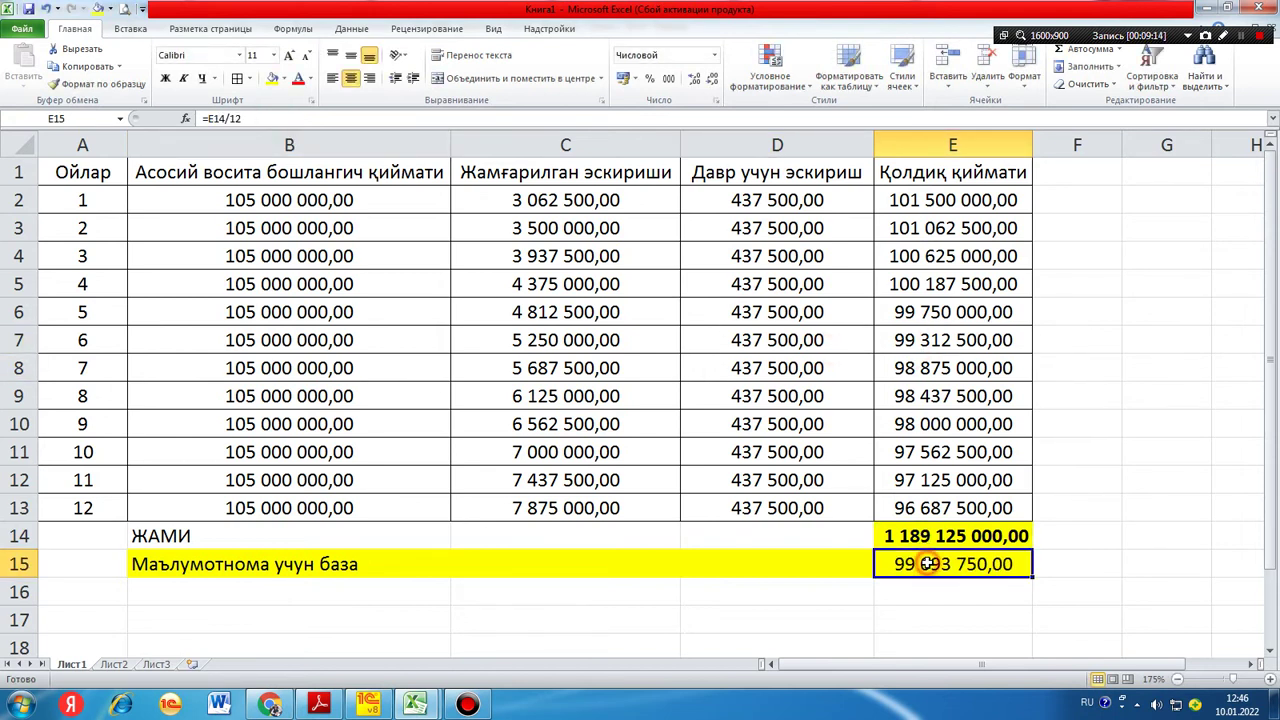
{"action": "left_click", "coordinate": [247, 120]}
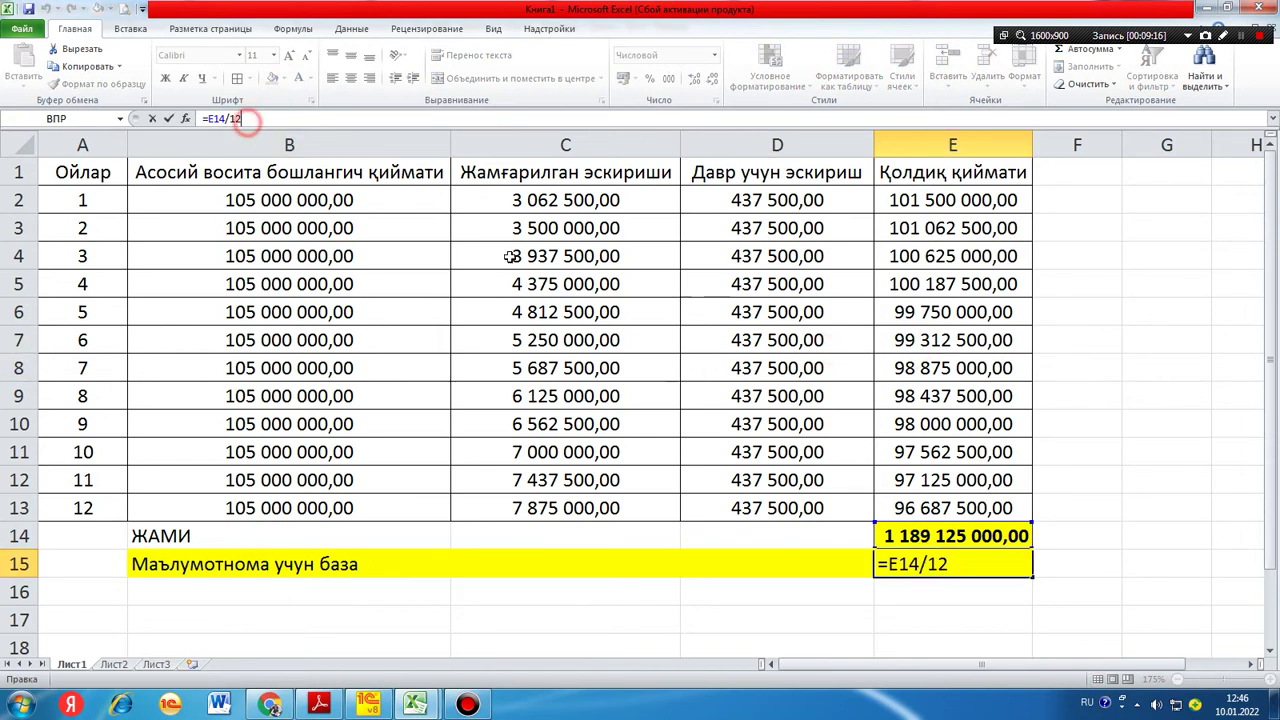
{"action": "left_click", "coordinate": [871, 342]}
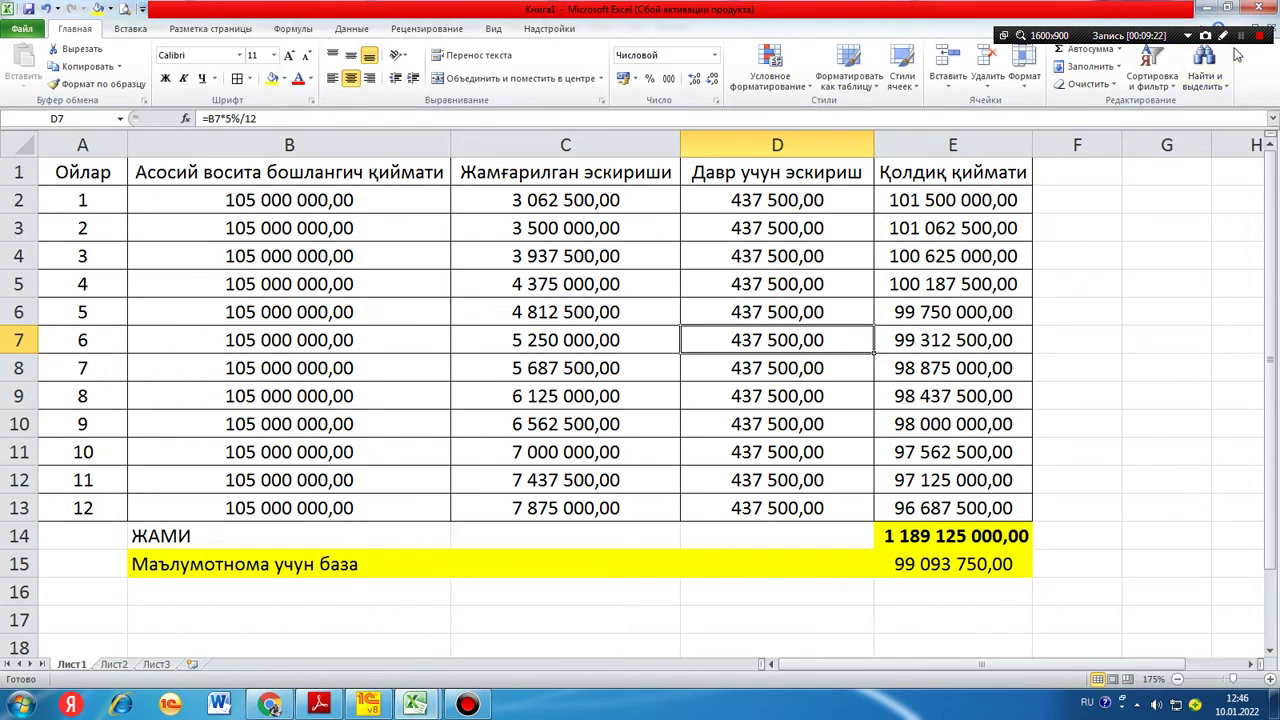
Step: Switch to the LexUZ page in Chrome to view articles 413 and 414 on the tax base and tax benefits
{"action": "left_click", "coordinate": [1240, 36]}
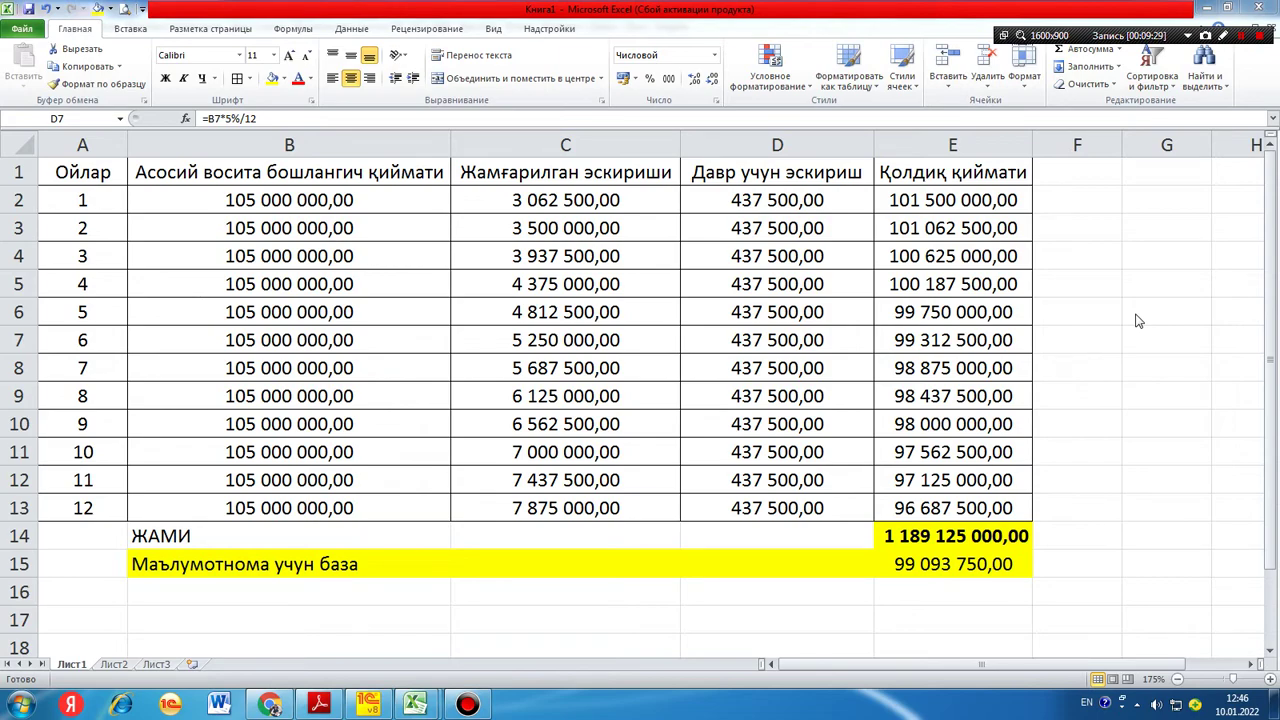
{"action": "key", "text": "alt+Tab"}
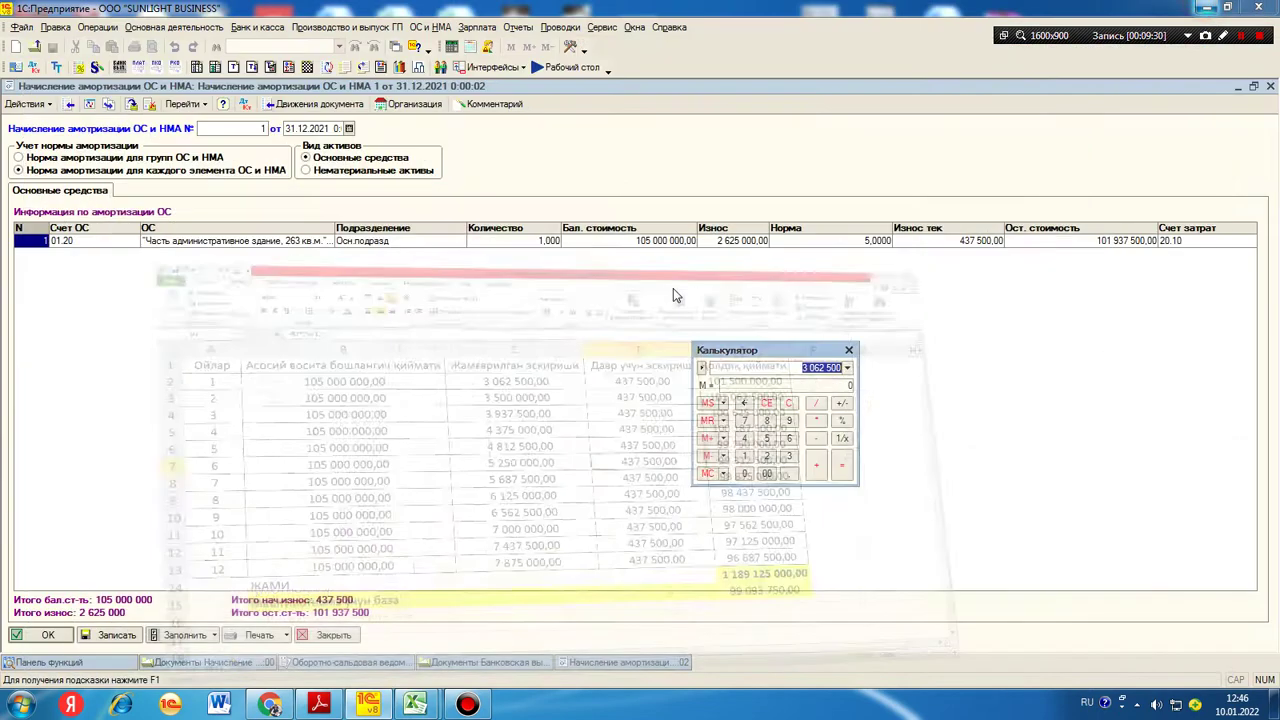
{"action": "left_click", "coordinate": [270, 705]}
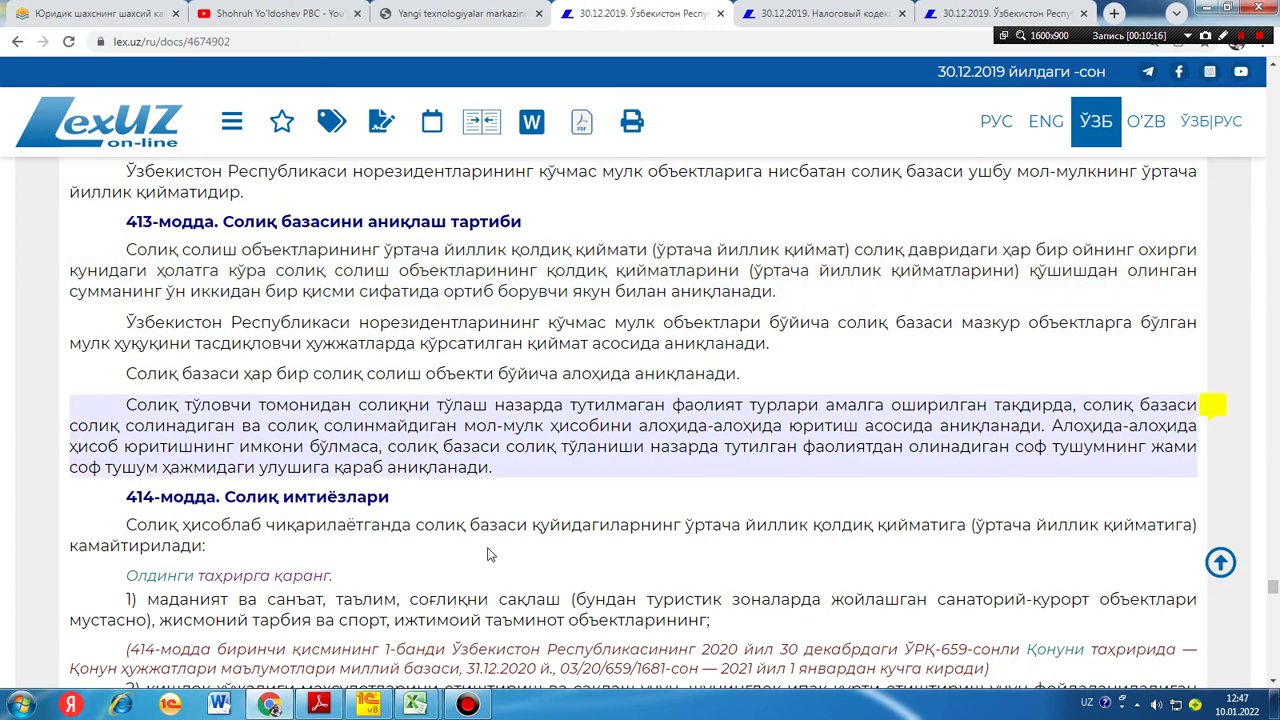
Step: Return to the Excel workbook and review the monthly residual values in E2:E13, the ЖАМИ total in E14 and the base in E15
{"action": "mouse_move", "coordinate": [416, 704]}
{"action": "left_click", "coordinate": [477, 622]}
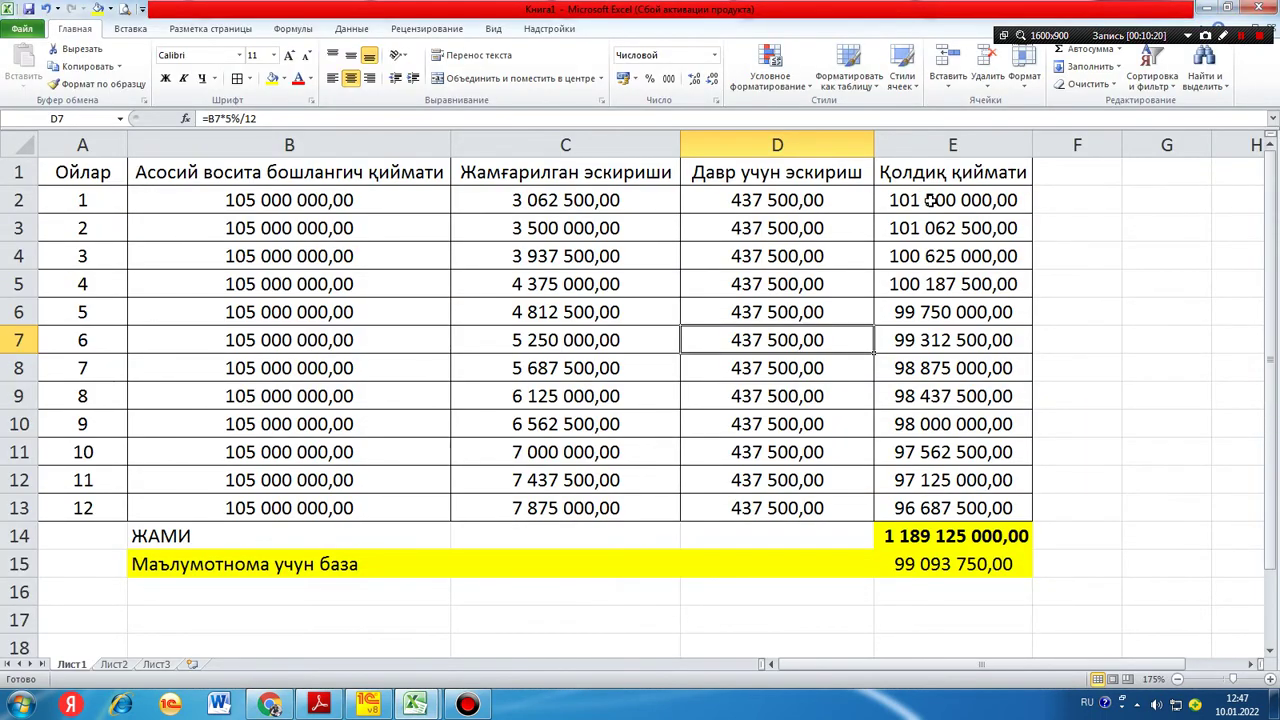
{"action": "left_click", "coordinate": [931, 203]}
{"action": "left_click", "coordinate": [944, 227]}
{"action": "left_click", "coordinate": [934, 201]}
{"action": "left_click", "coordinate": [944, 228]}
{"action": "left_click", "coordinate": [943, 258]}
{"action": "left_click", "coordinate": [937, 283]}
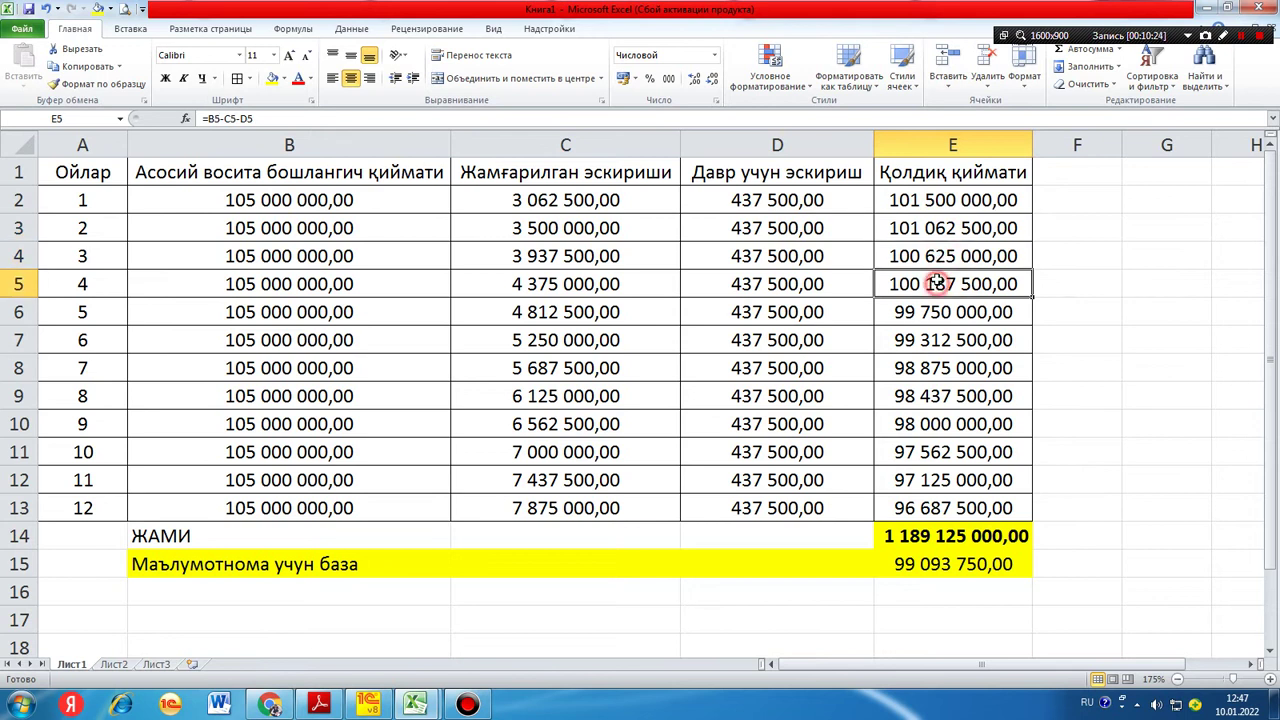
{"action": "left_click_drag", "start_coordinate": [937, 200], "coordinate": [940, 512]}
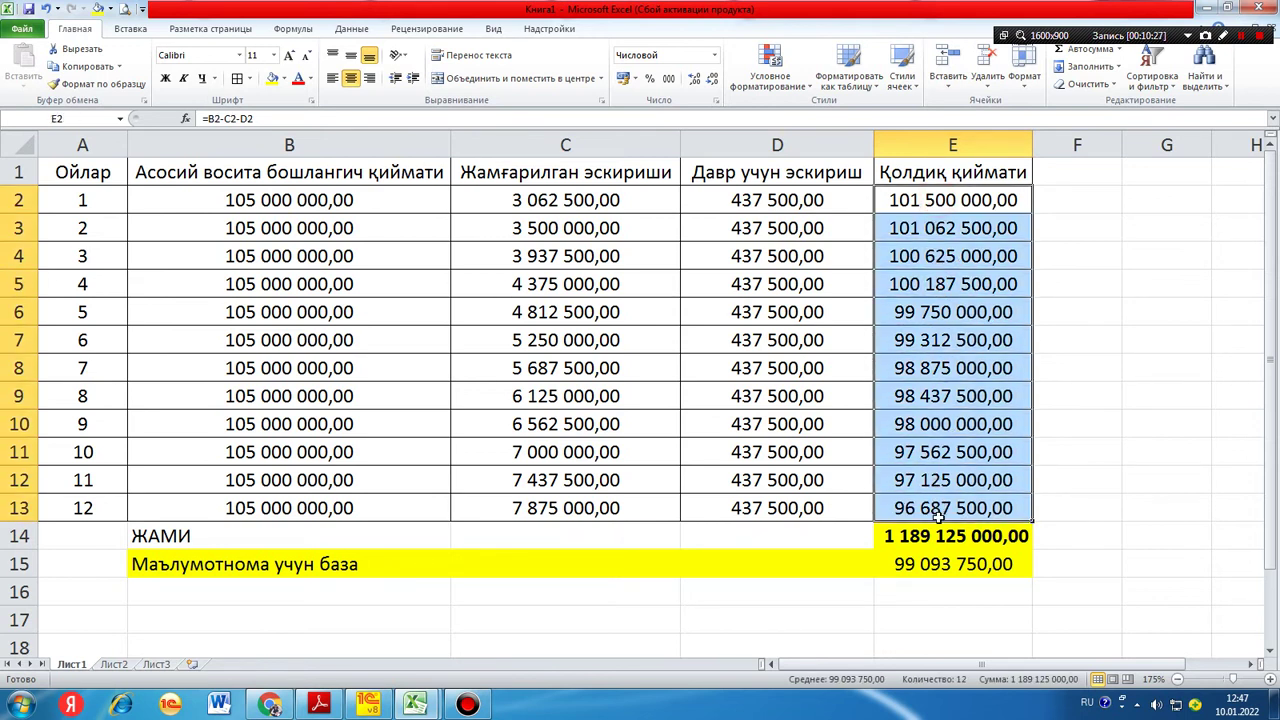
{"action": "left_click", "coordinate": [917, 536]}
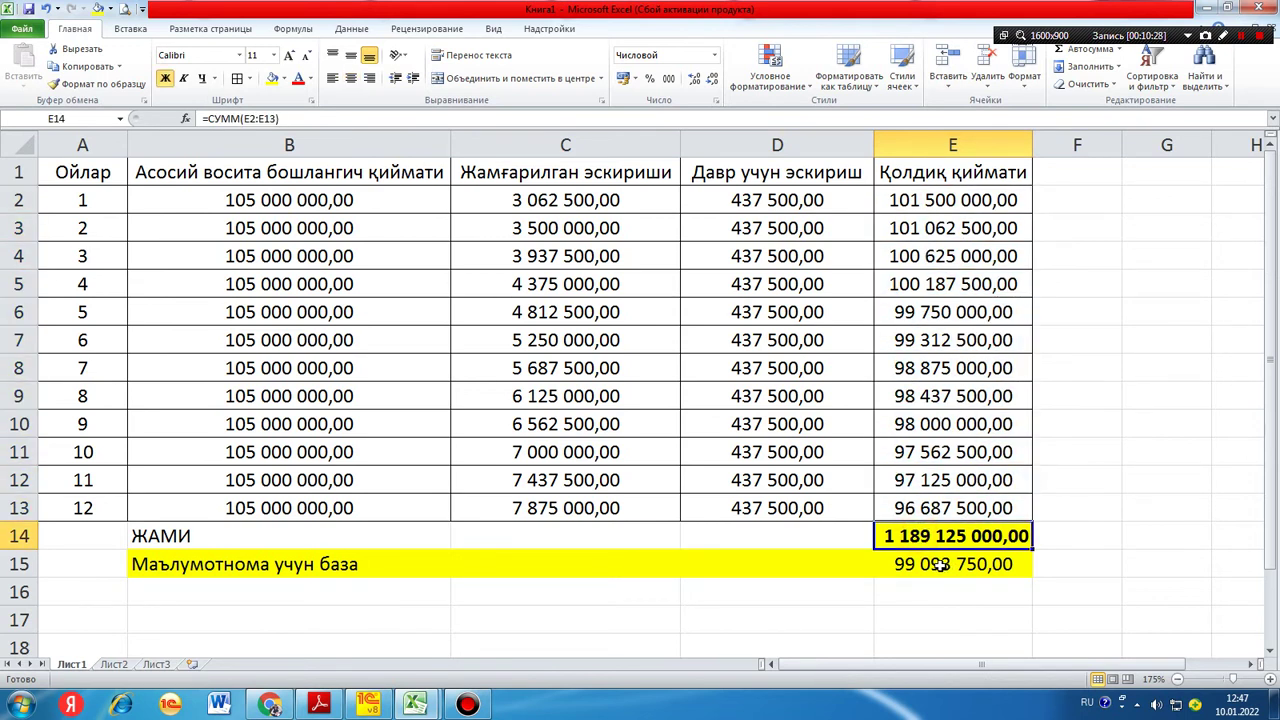
{"action": "left_click", "coordinate": [944, 567]}
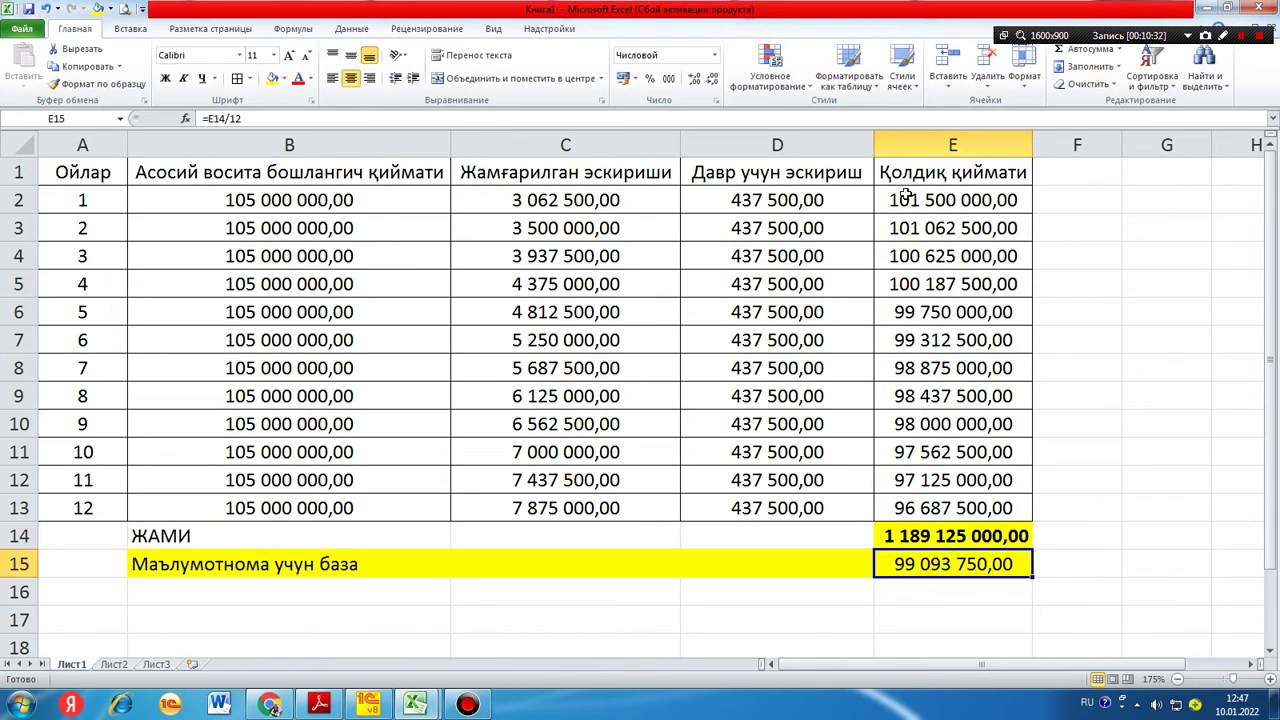
Step: Widen column F and calculate January's residual value in F2 with the formula =B2-C2
{"action": "left_click_drag", "start_coordinate": [1122, 146], "coordinate": [1169, 146]}
{"action": "left_click", "coordinate": [1117, 173]}
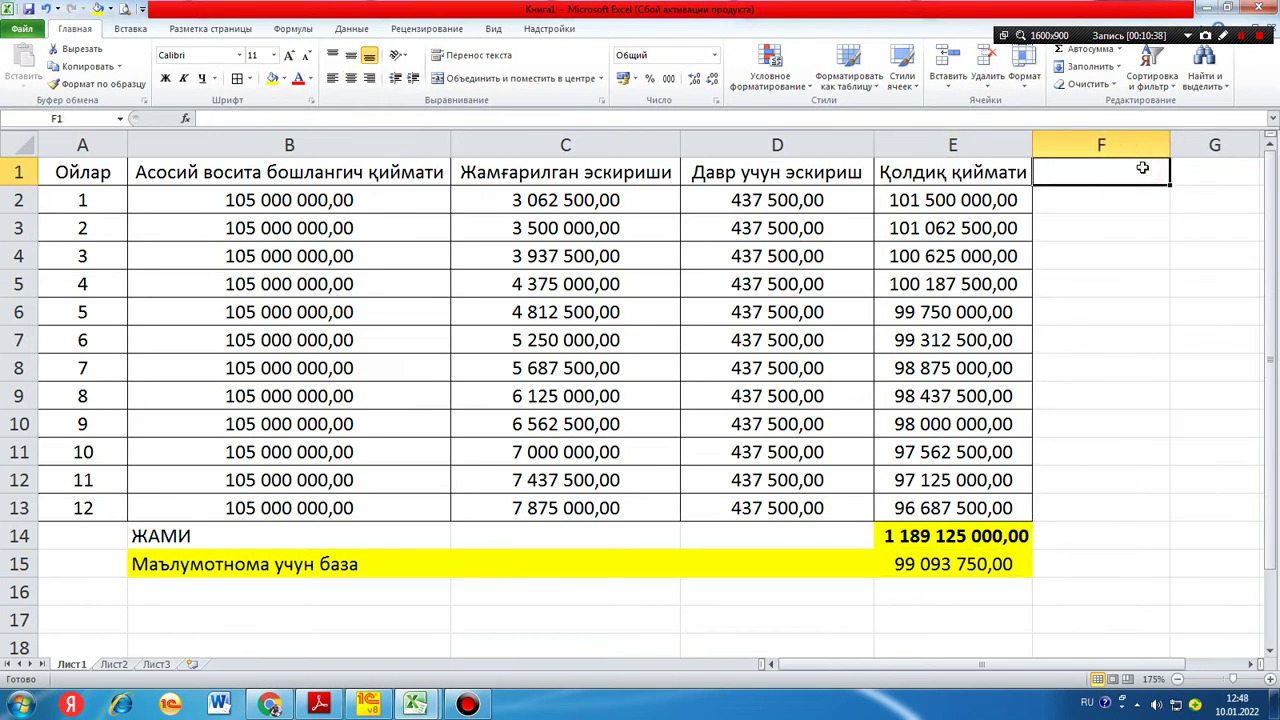
{"action": "key", "text": "Return"}
{"action": "type", "text": "="}
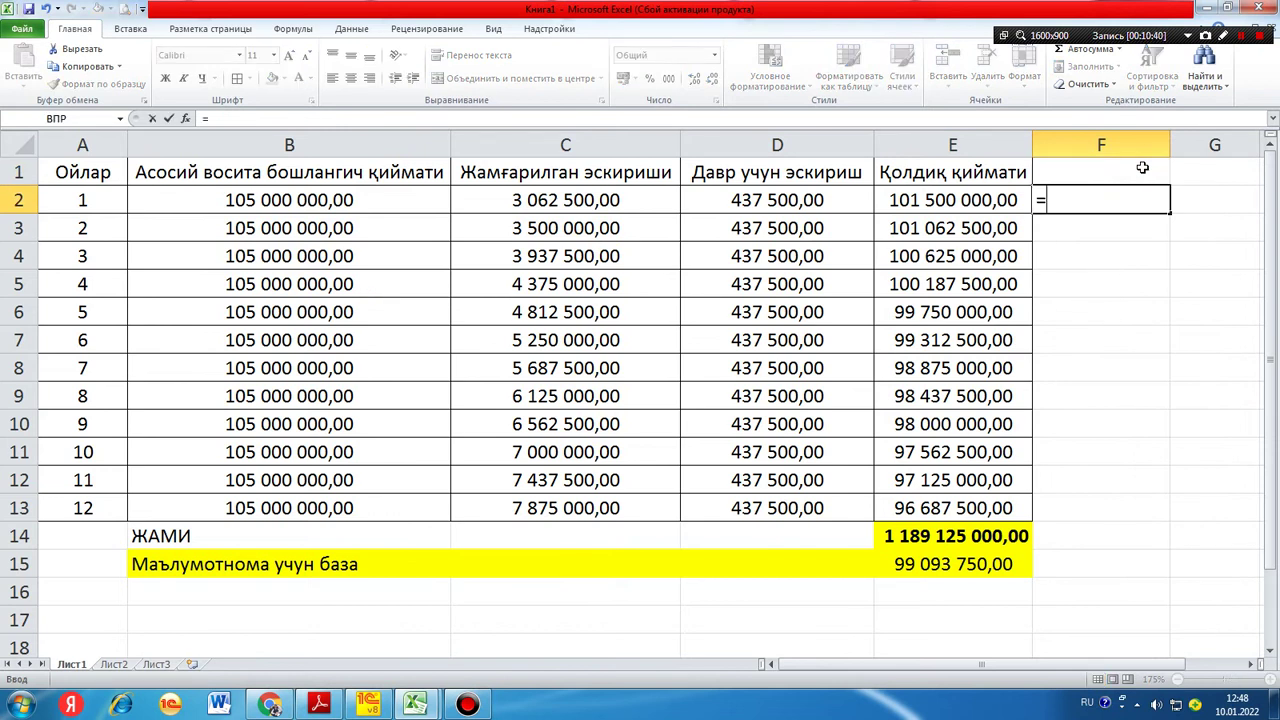
{"action": "left_click", "coordinate": [295, 200]}
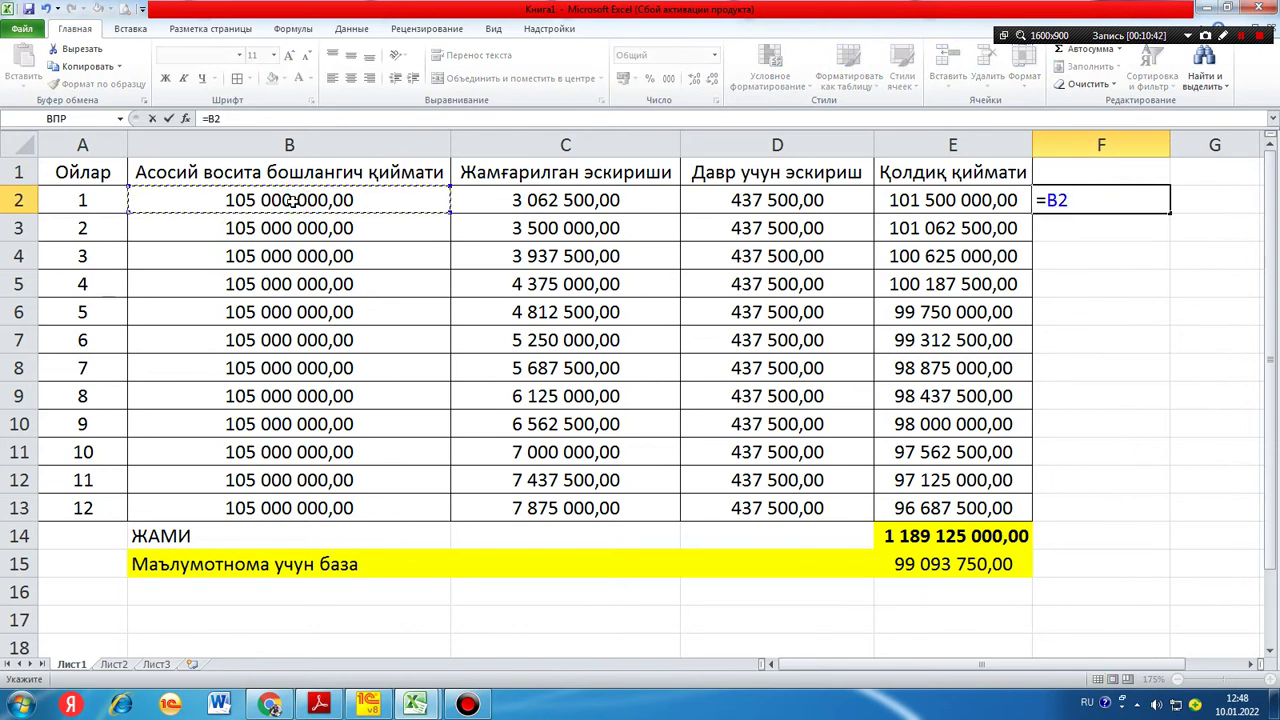
{"action": "type", "text": "-"}
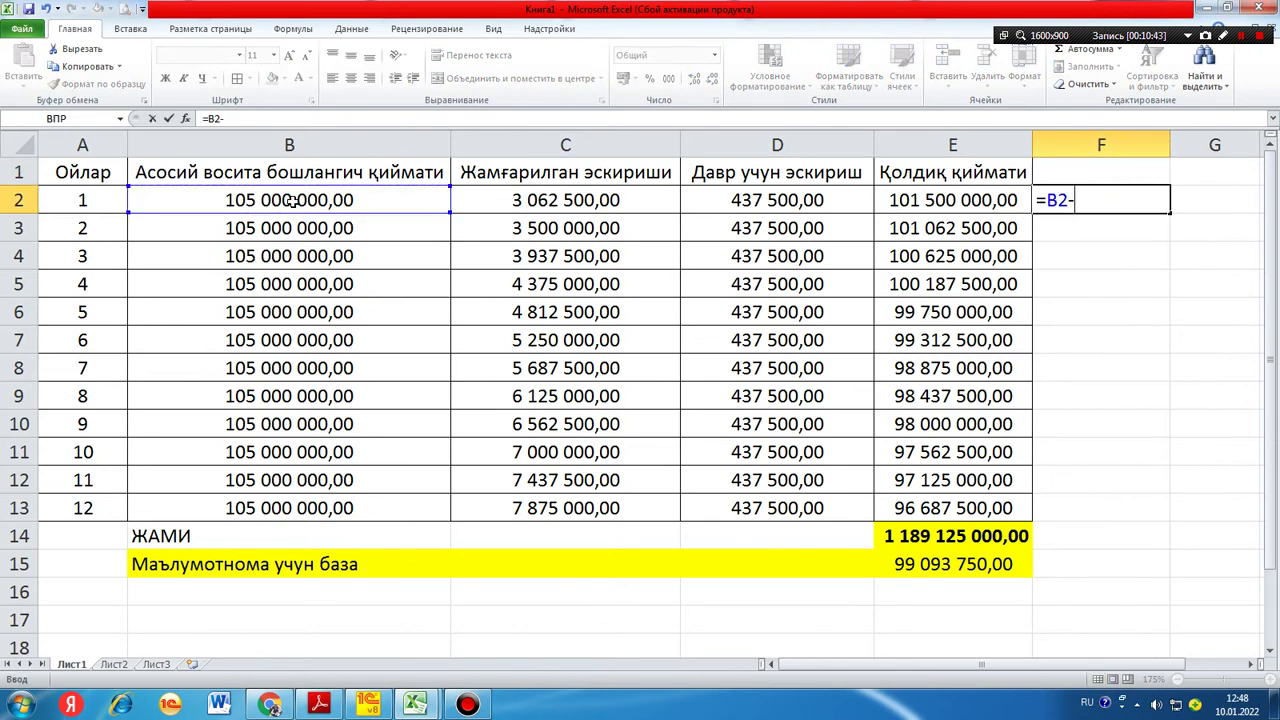
{"action": "left_click", "coordinate": [539, 200]}
{"action": "key", "text": "Return"}
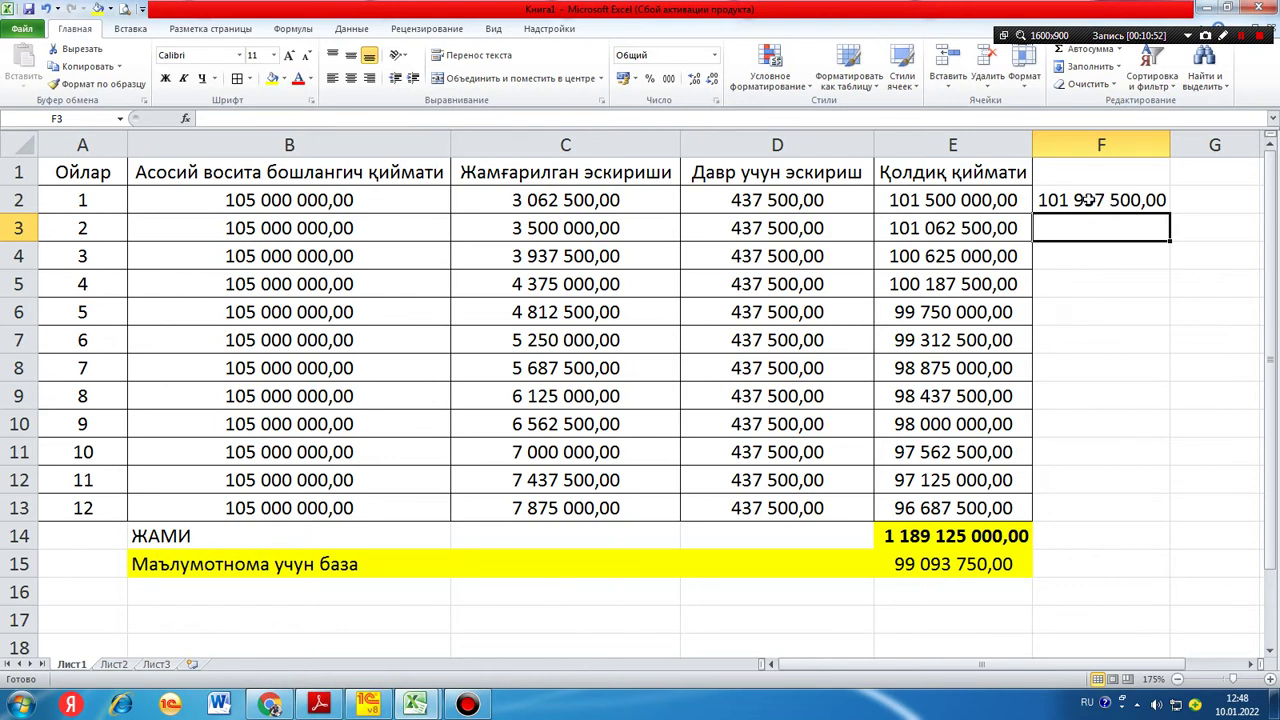
Step: Clear the trial residual value formula from F2
{"action": "left_click", "coordinate": [917, 564]}
{"action": "left_click", "coordinate": [1077, 203]}
{"action": "key", "text": "Delete"}
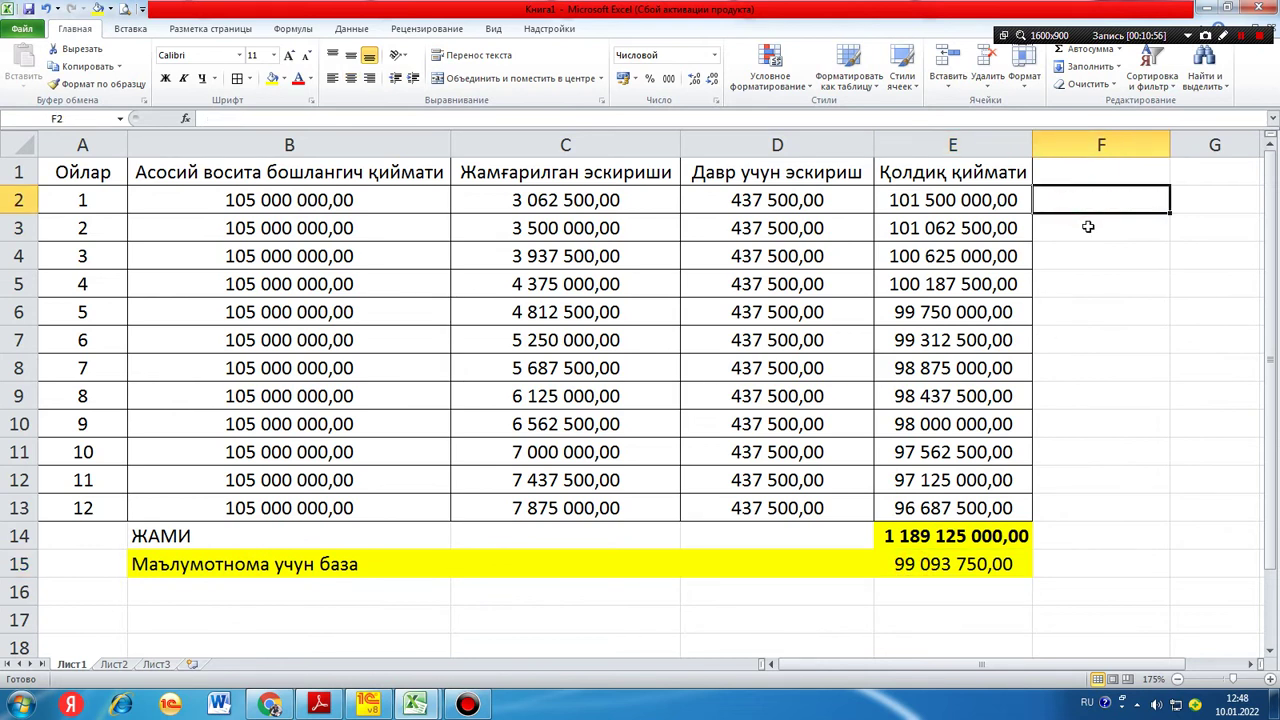
{"action": "left_click", "coordinate": [1093, 255]}
{"action": "left_click", "coordinate": [1092, 206]}
Step: Select the Маълумотнома учун база amount in E15 and bring up line 021 of the my.soliq.uz property tax report in Chrome
{"action": "left_click", "coordinate": [926, 564]}
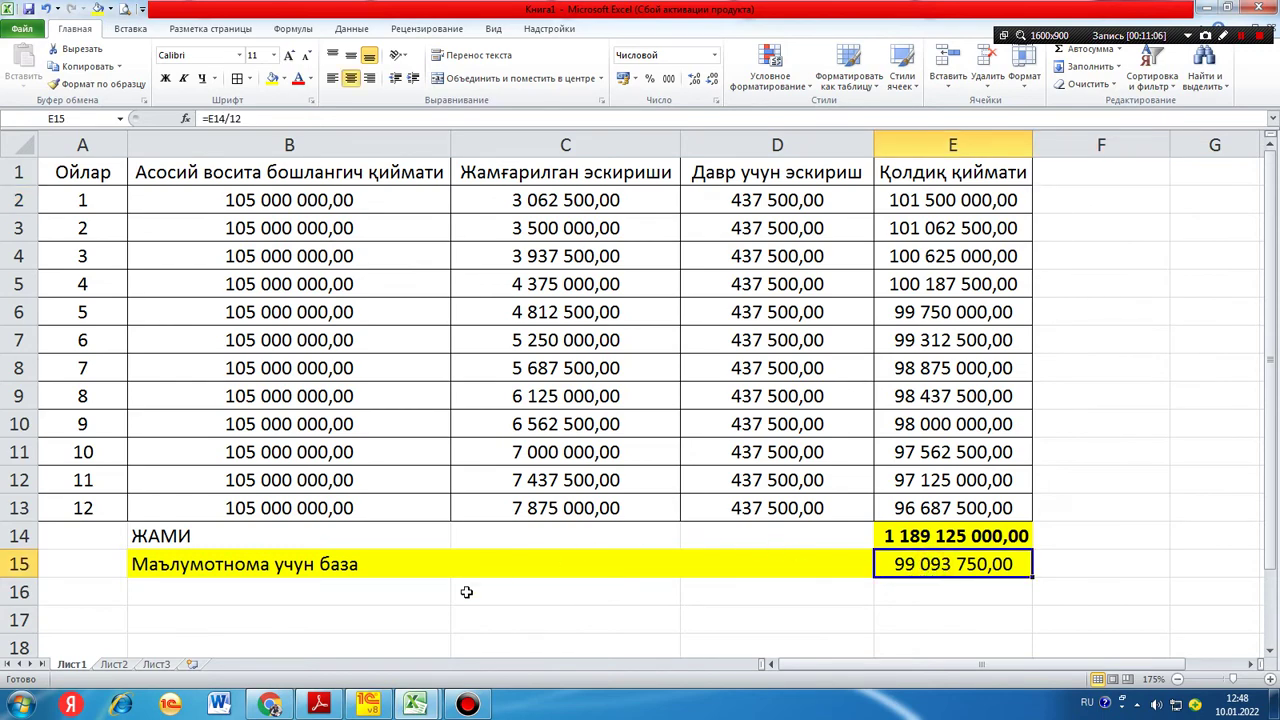
{"action": "left_click", "coordinate": [269, 705]}
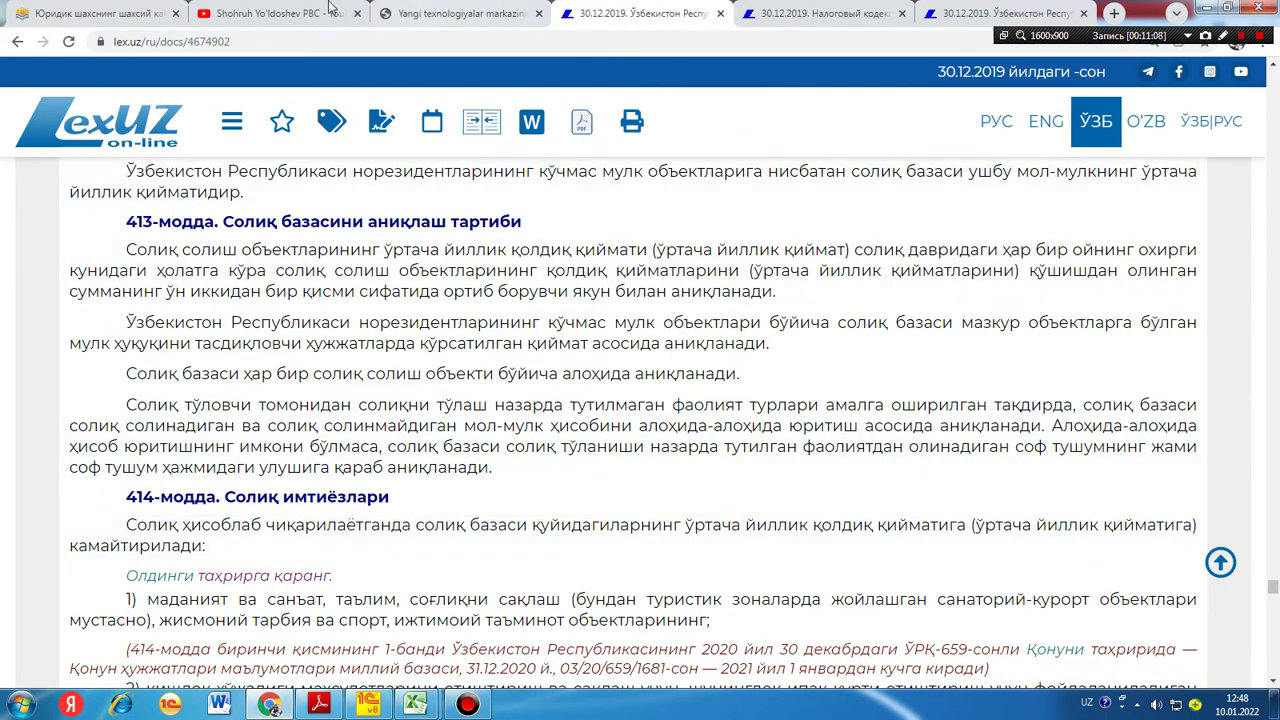
{"action": "left_click", "coordinate": [115, 14]}
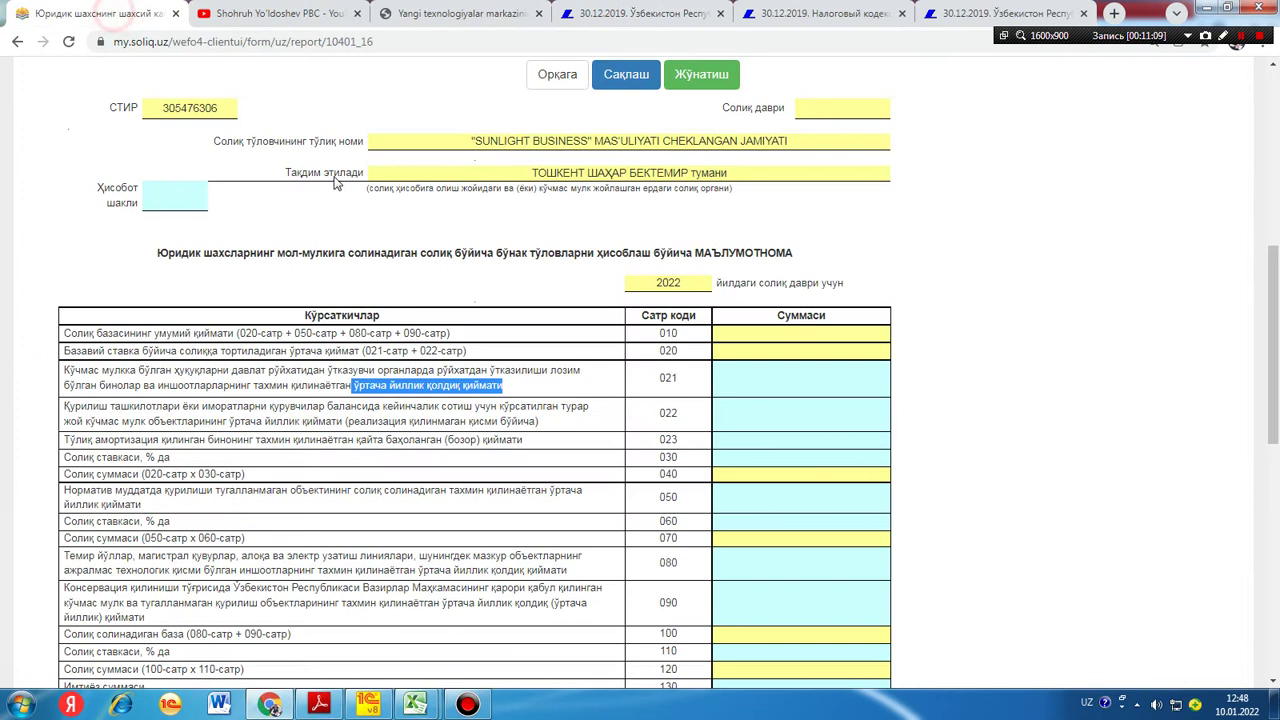
{"action": "left_click", "coordinate": [755, 377]}
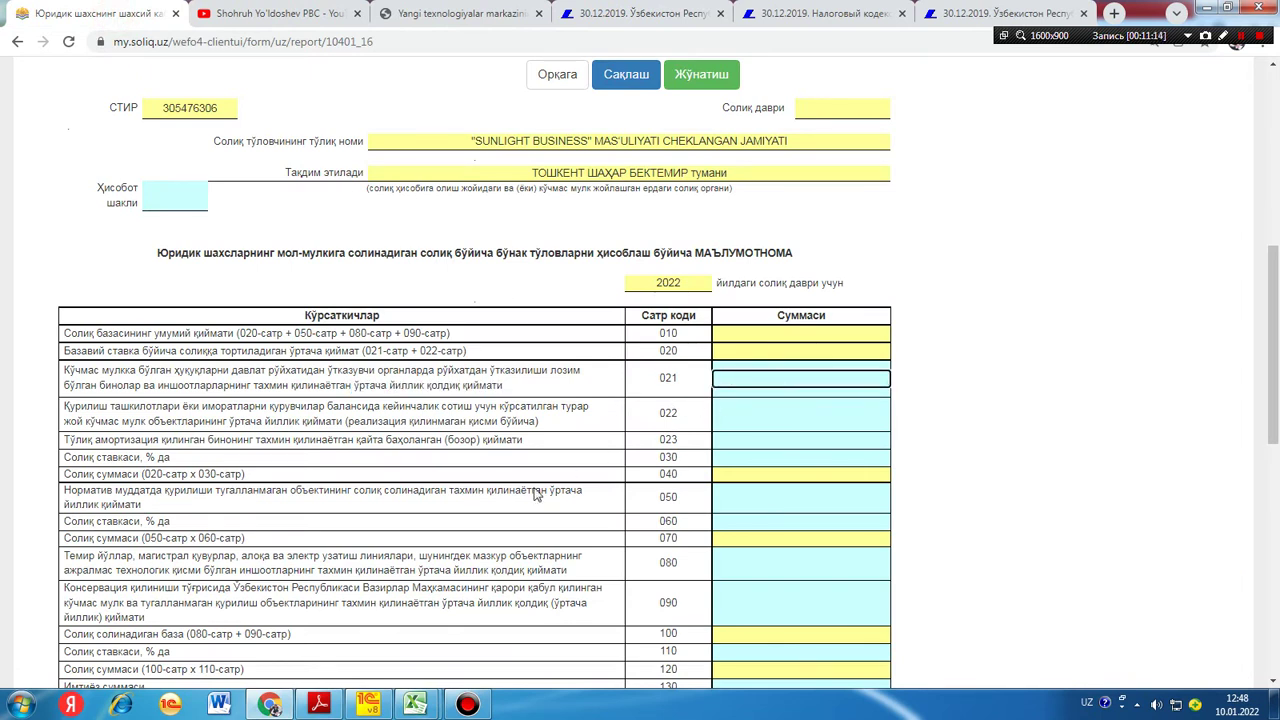
Step: Copy the base amount from Excel cell E15 into line 021 of the report and trim it to 99093750
{"action": "left_click", "coordinate": [488, 618]}
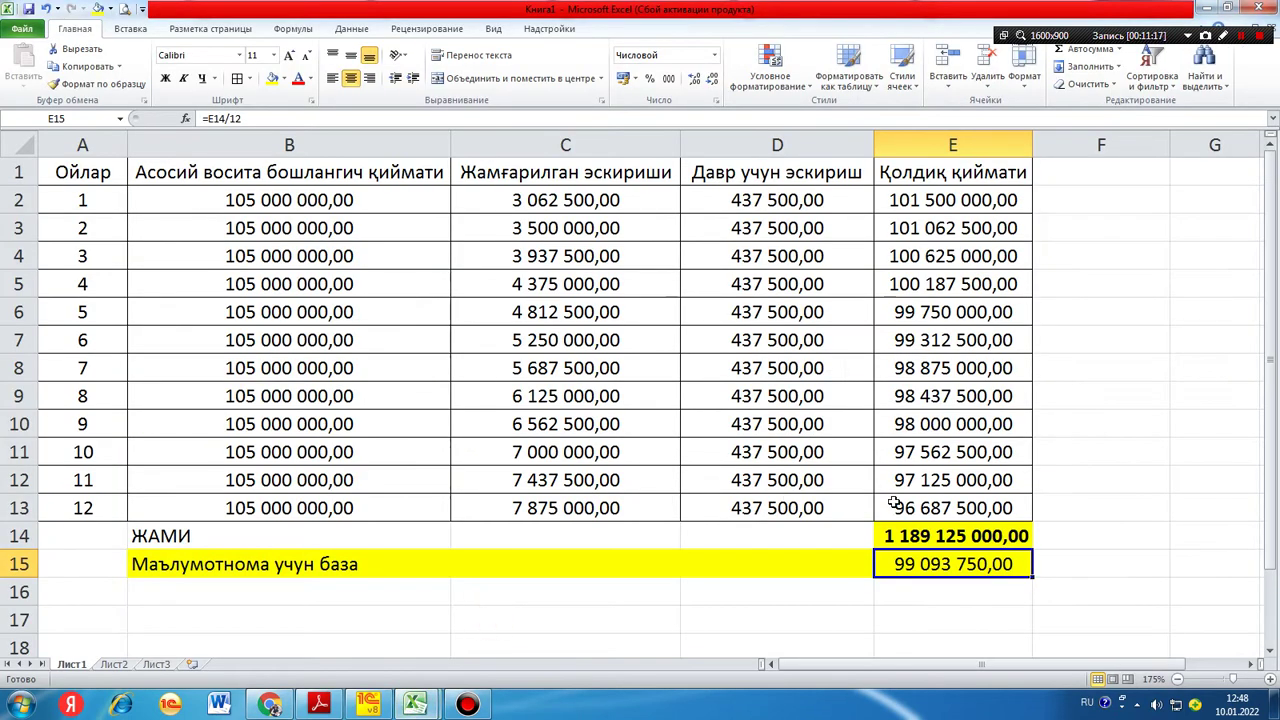
{"action": "key", "text": "ctrl+c"}
{"action": "key", "text": "alt+Tab"}
{"action": "left_click", "coordinate": [802, 377]}
{"action": "key", "text": "ctrl+v"}
{"action": "left_click", "coordinate": [836, 378]}
{"action": "key", "text": "Delete"}
{"action": "key", "text": "Delete"}
{"action": "key", "text": "Delete"}
{"action": "key", "text": "Delete"}
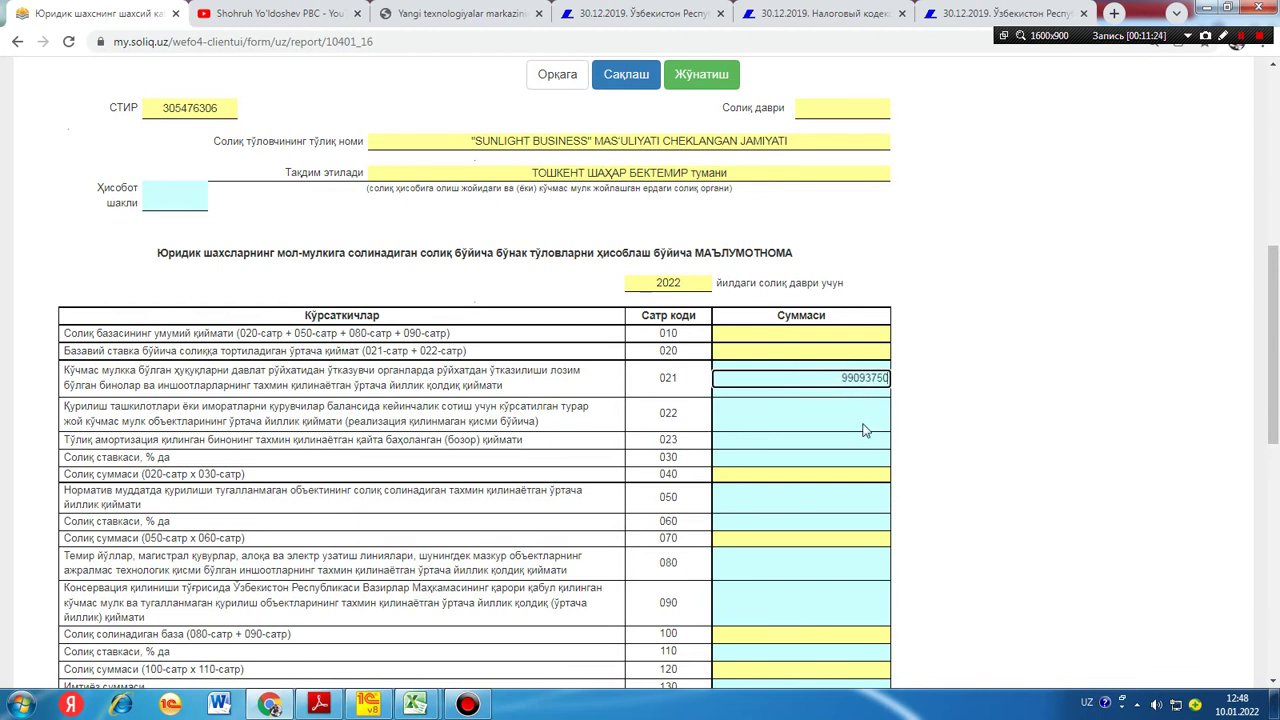
{"action": "left_click", "coordinate": [855, 420]}
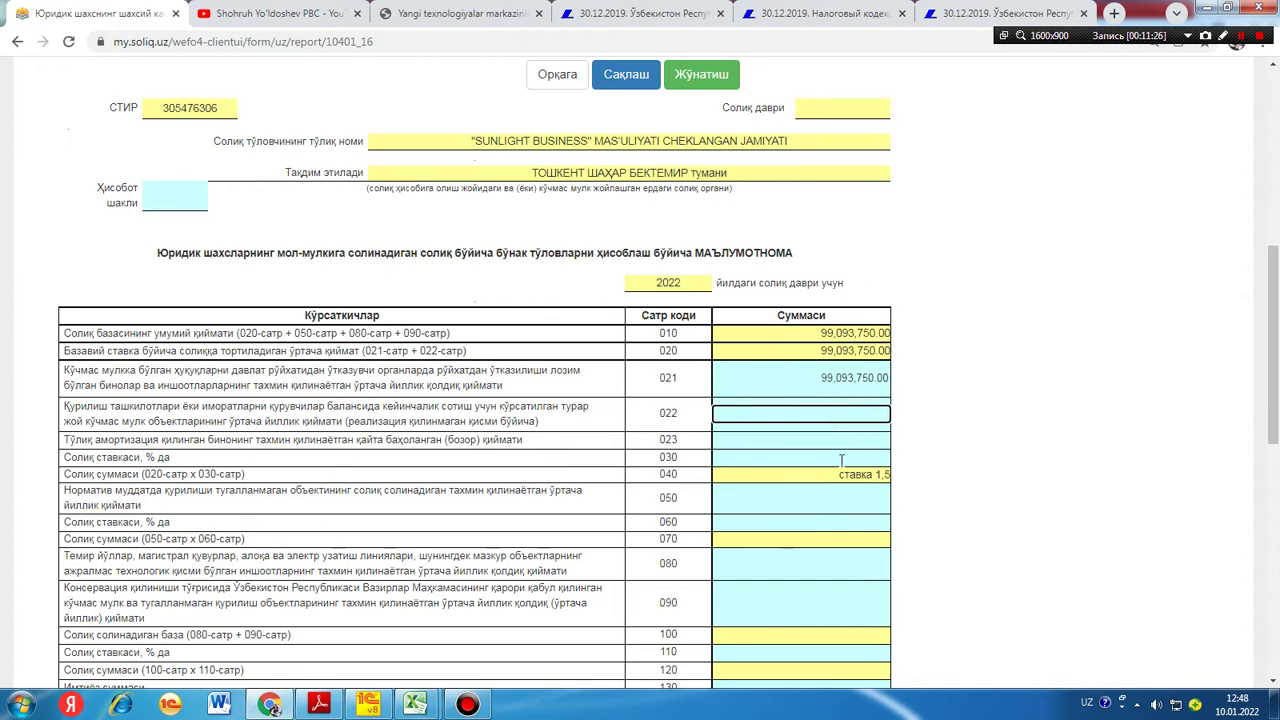
Step: Set the tax rate in line 030 of the report to 1.5
{"action": "left_click", "coordinate": [845, 458]}
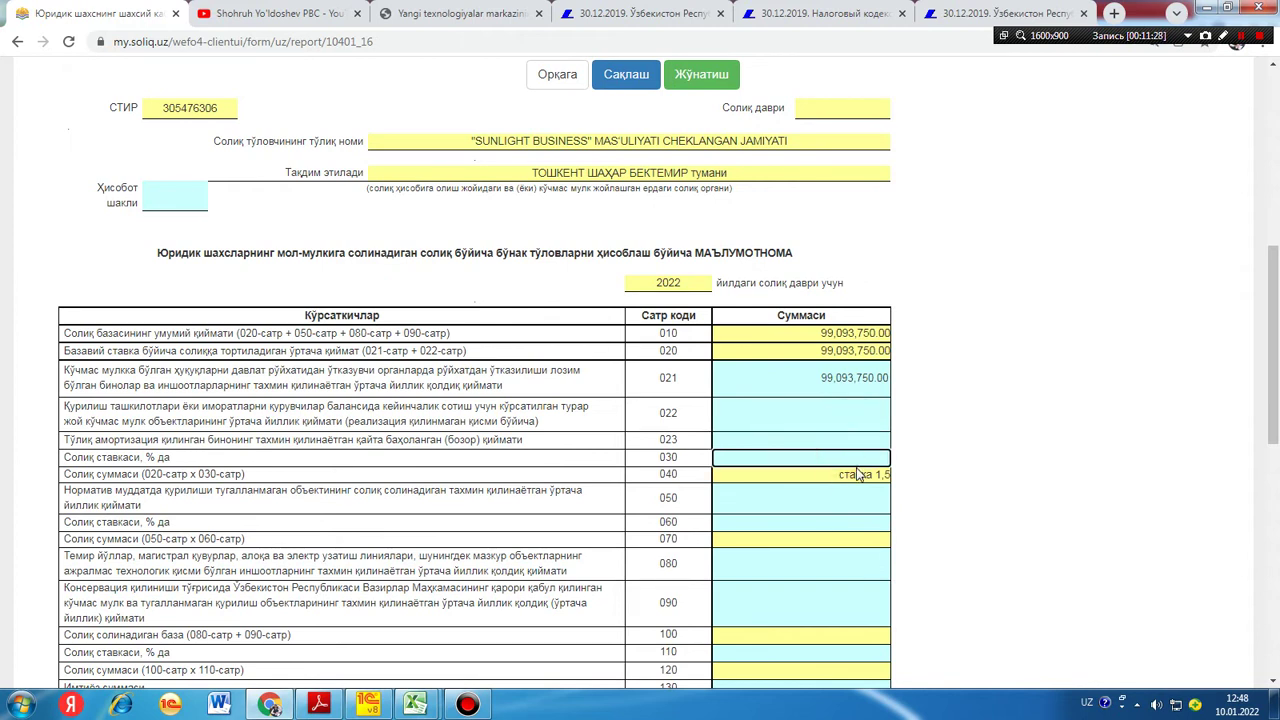
{"action": "type", "text": "1.5"}
{"action": "key", "text": "Return"}
{"action": "left_click", "coordinate": [857, 457]}
Step: Check the line 040 tax amount by calculating 1.5% of 99093750 in the Windows calculator, and close the calculator
{"action": "left_click", "coordinate": [20, 705]}
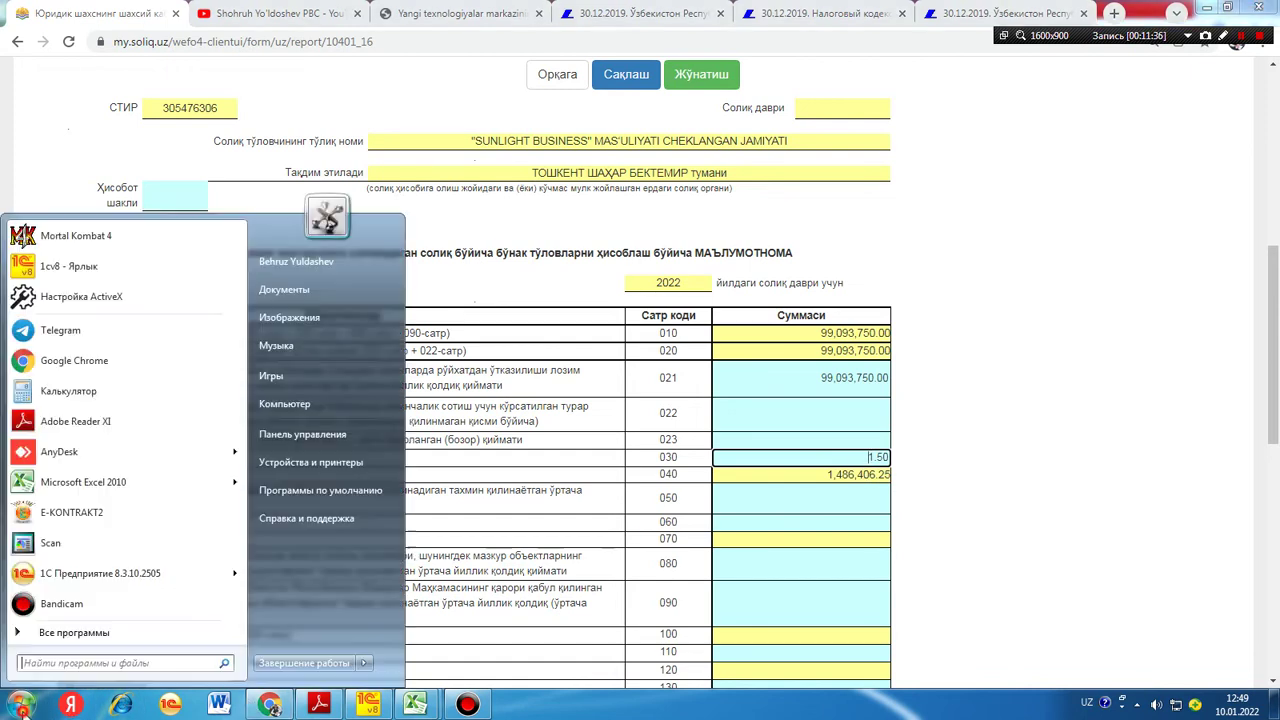
{"action": "left_click", "coordinate": [68, 391]}
{"action": "left_click", "coordinate": [531, 239]}
{"action": "type", "text": "990"}
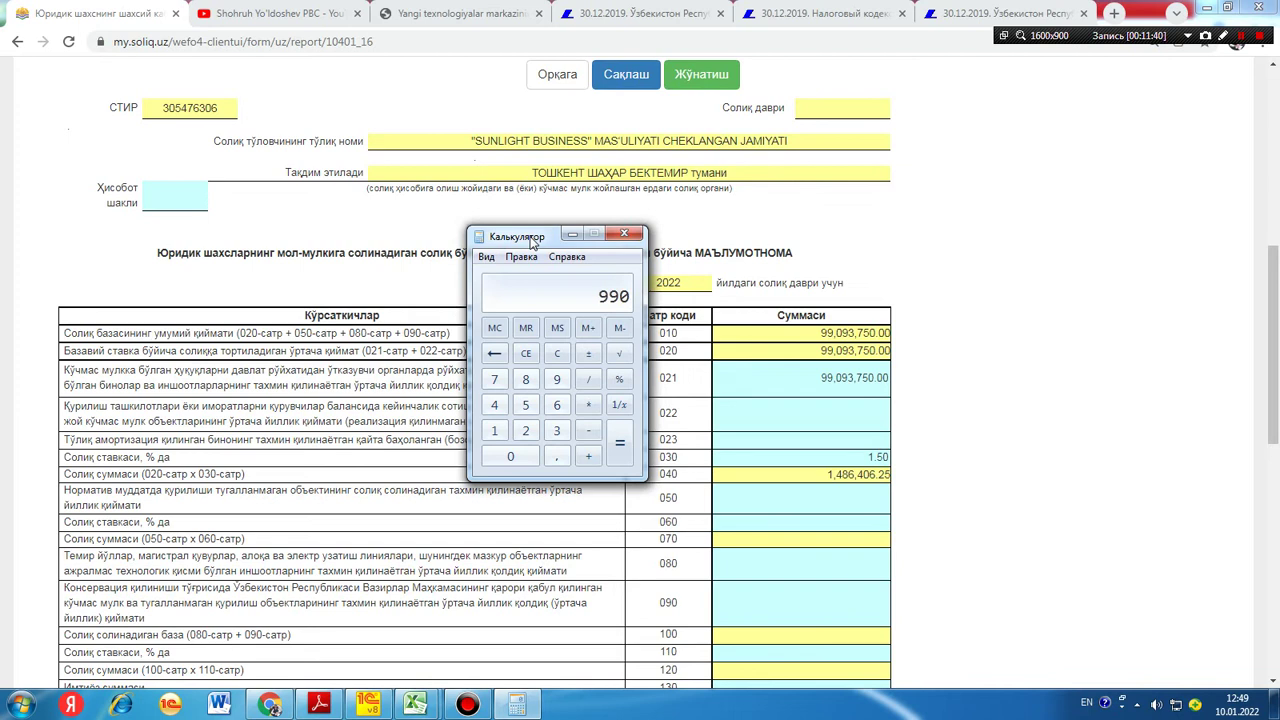
{"action": "type", "text": "93750 * 1486406,25"}
{"action": "left_click", "coordinate": [620, 380]}
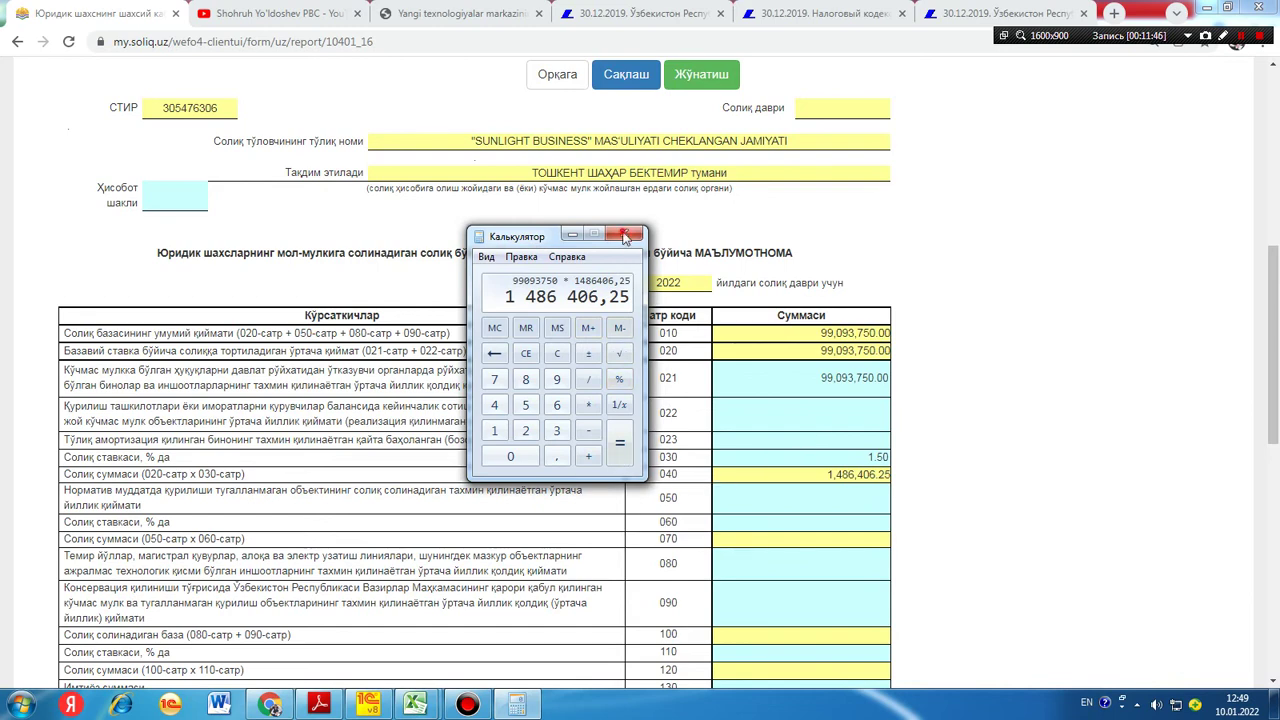
{"action": "left_click", "coordinate": [624, 234]}
Step: Check the quarterly advance payments in lines 14011 to 14021 by dividing 1486406,25 by 4 in the calculator
{"action": "left_click", "coordinate": [820, 494]}
{"action": "left_click_drag", "start_coordinate": [1268, 382], "coordinate": [1277, 435]}
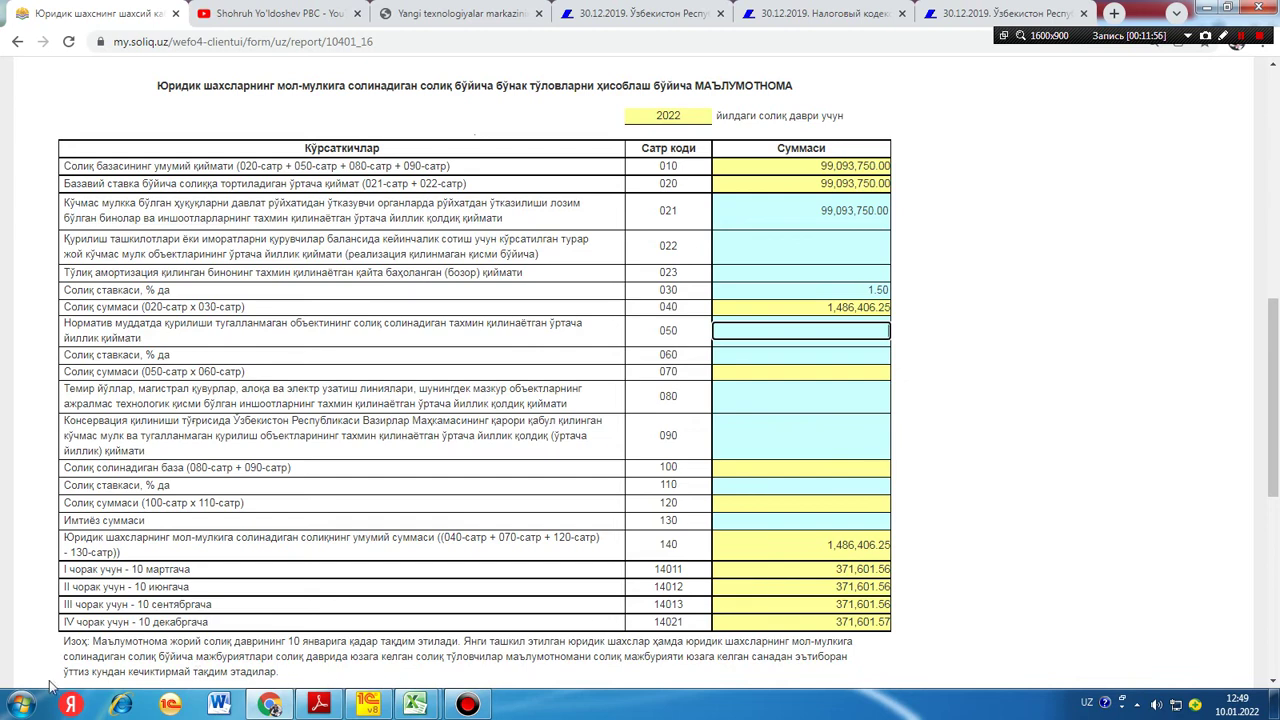
{"action": "left_click", "coordinate": [20, 705]}
{"action": "left_click", "coordinate": [120, 414]}
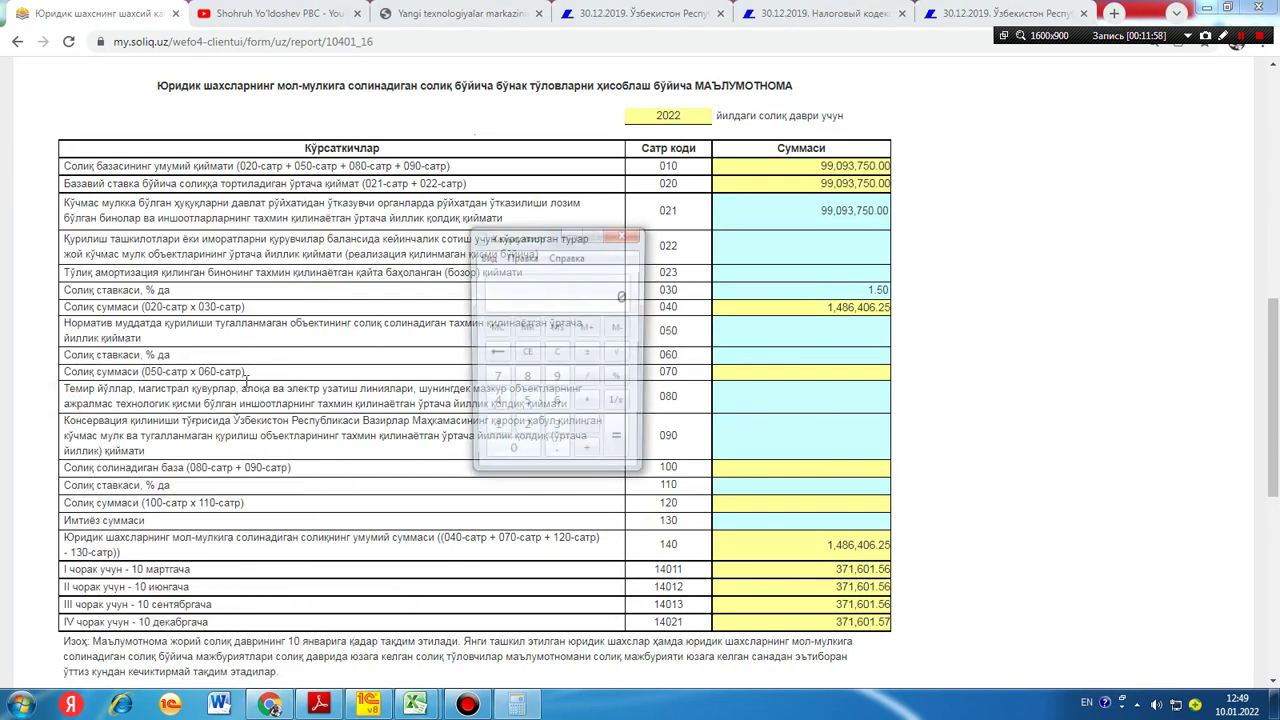
{"action": "left_click_drag", "start_coordinate": [533, 241], "coordinate": [326, 246]}
{"action": "type", "text": "1 486 406,25"}
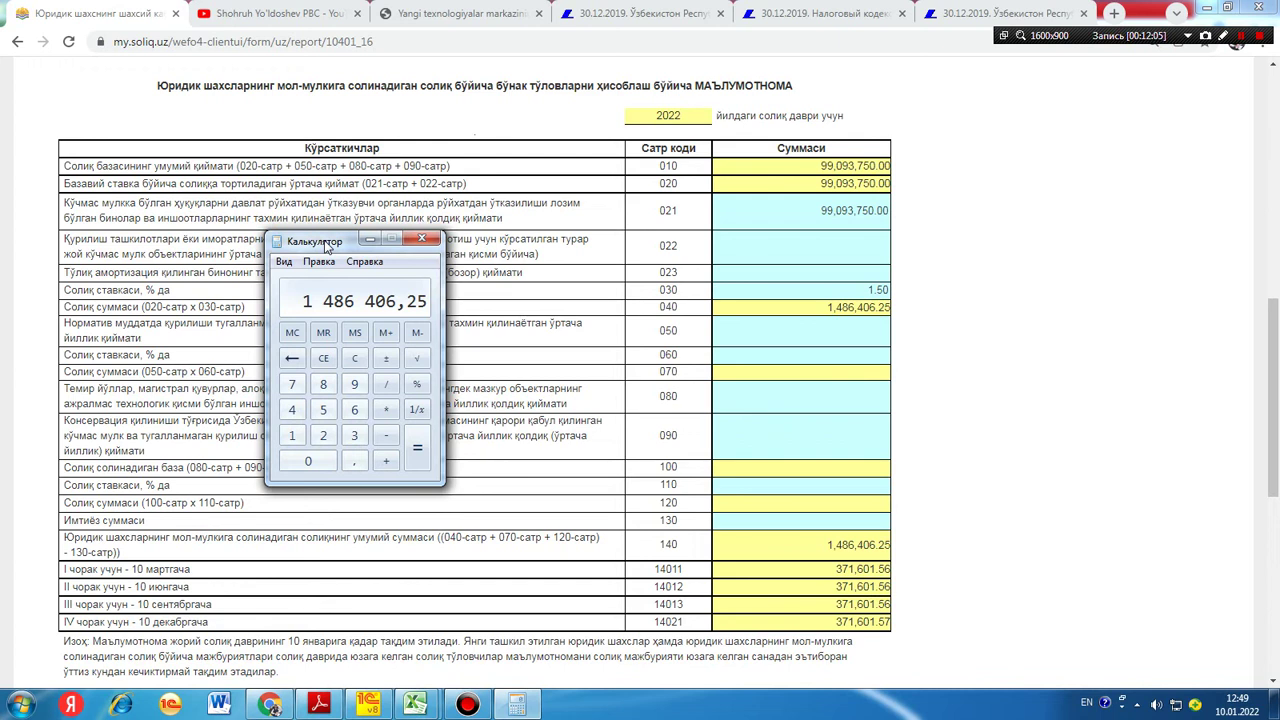
{"action": "key", "text": "slash"}
{"action": "type", "text": "74"}
{"action": "key", "text": "Return"}
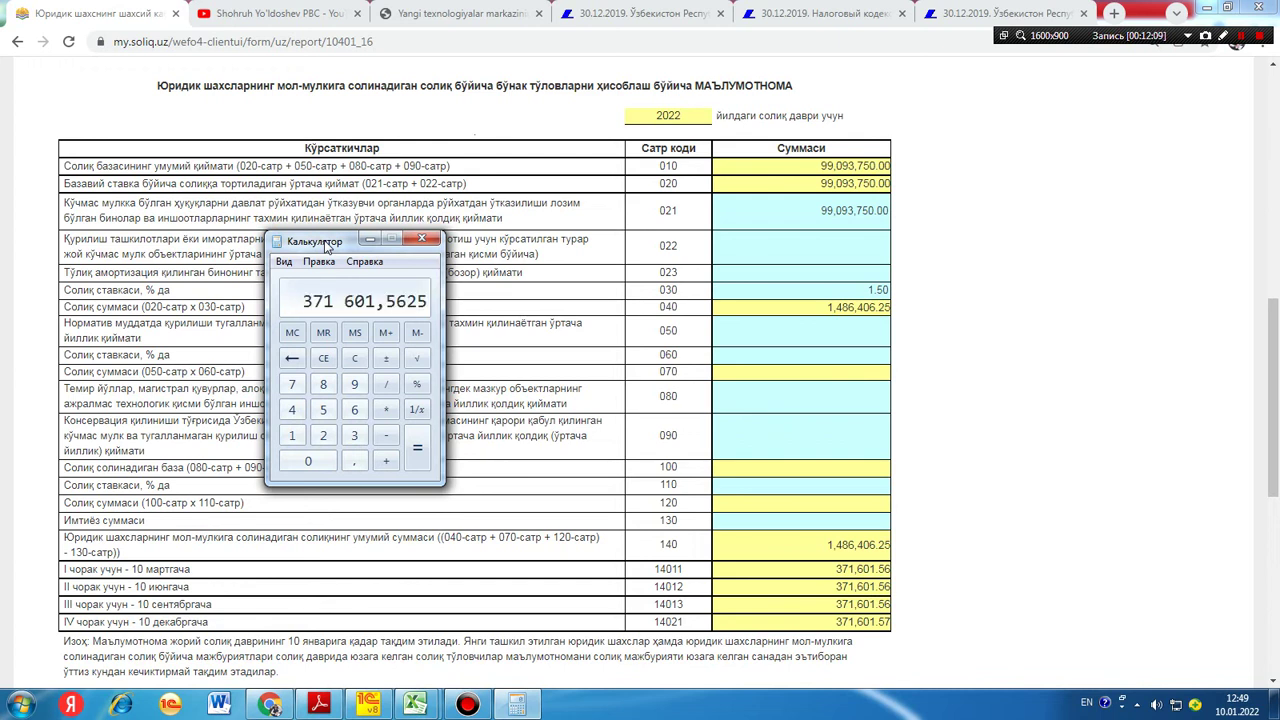